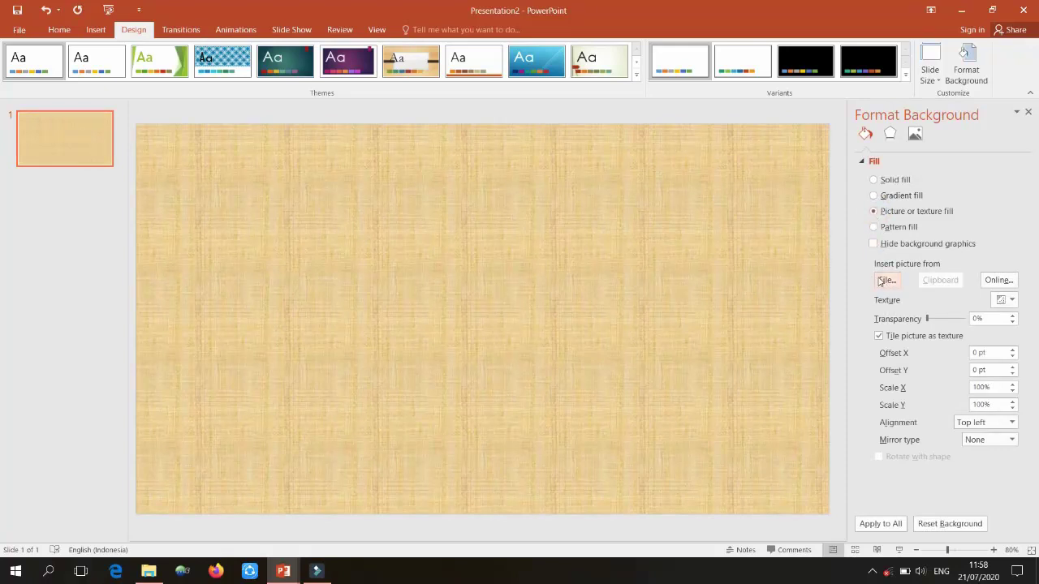
# Step: Replace the textured slide background with the fairy-tale castle game background picture
pyautogui.click(888, 282)
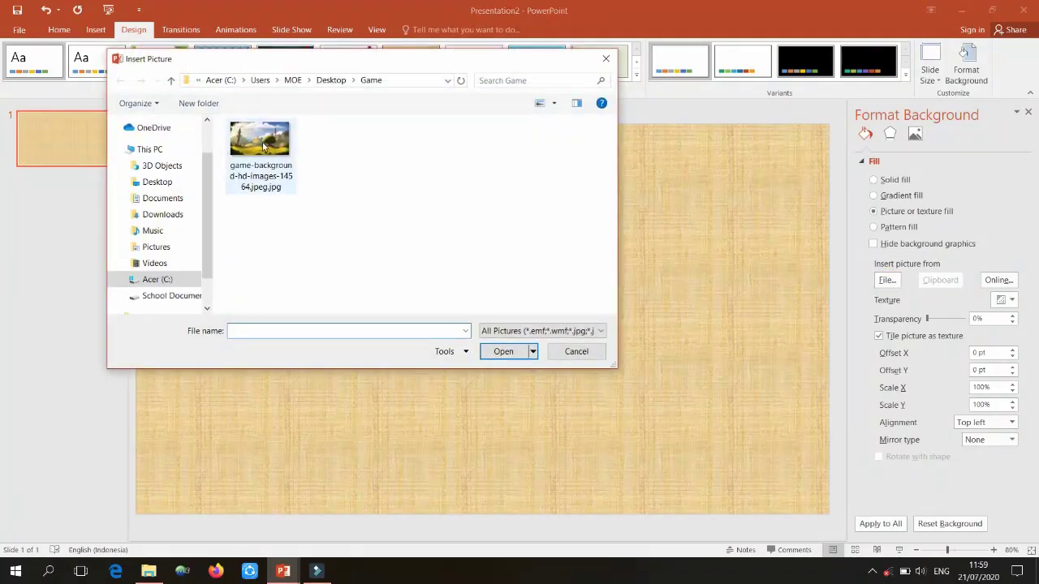
pyautogui.click(265, 146)
pyautogui.click(507, 352)
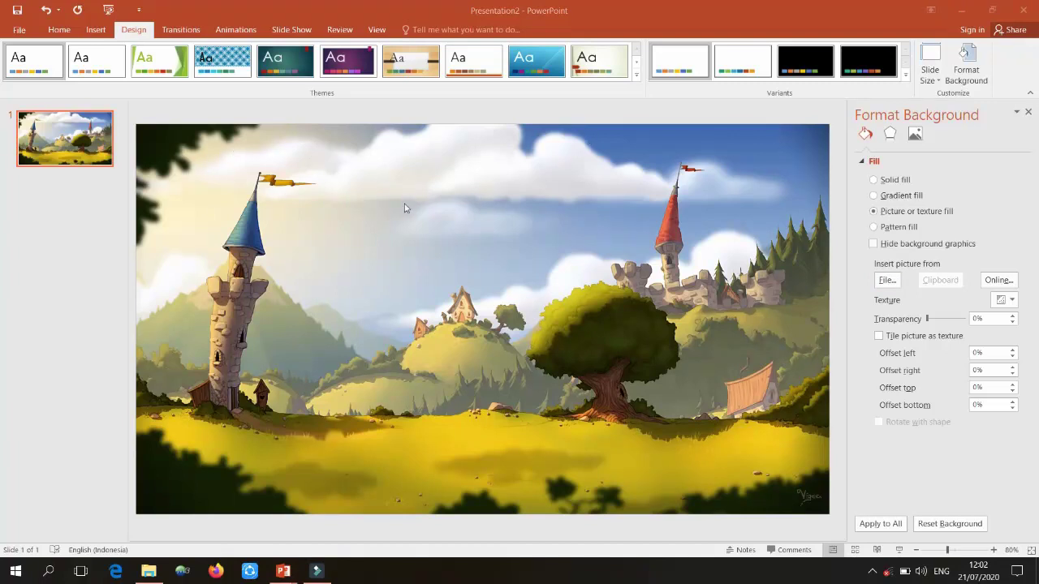
pyautogui.click(97, 32)
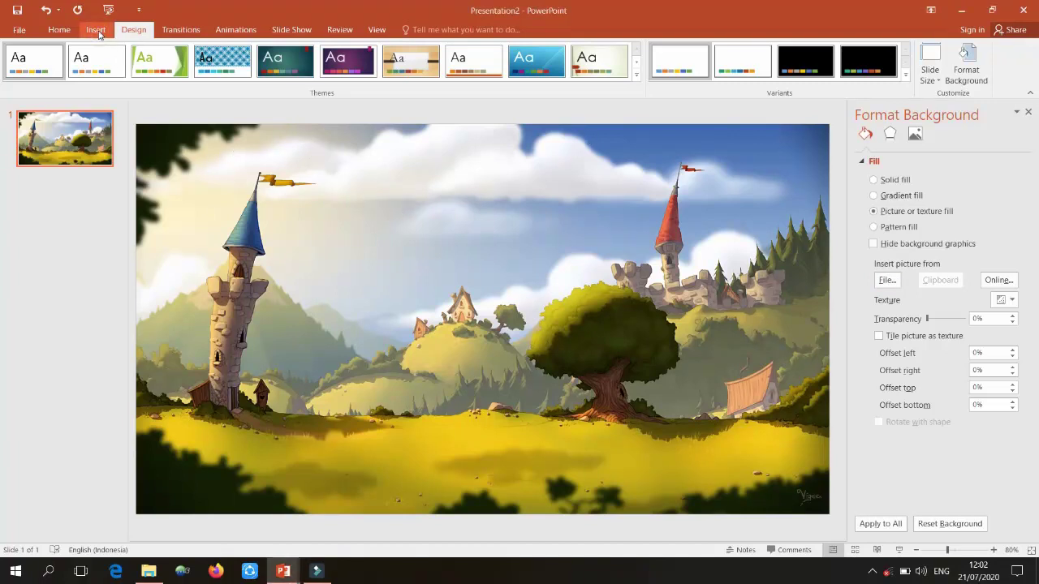
# Step: Draw a text box across the slide top and copy the title from the figure of speech game deck
pyautogui.click(96, 31)
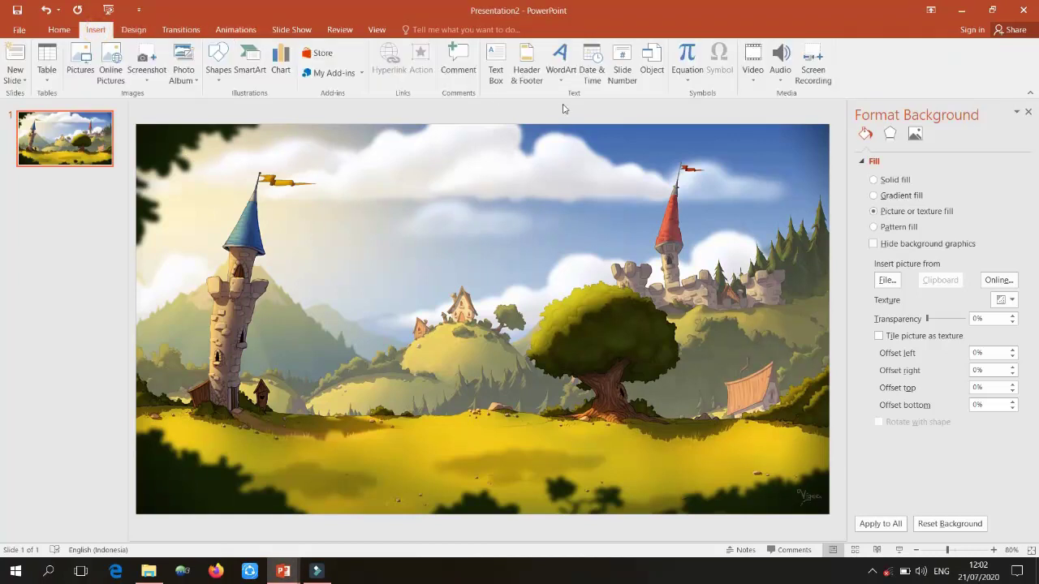
pyautogui.click(501, 63)
pyautogui.moveTo(234, 153); pyautogui.dragTo(767, 208)
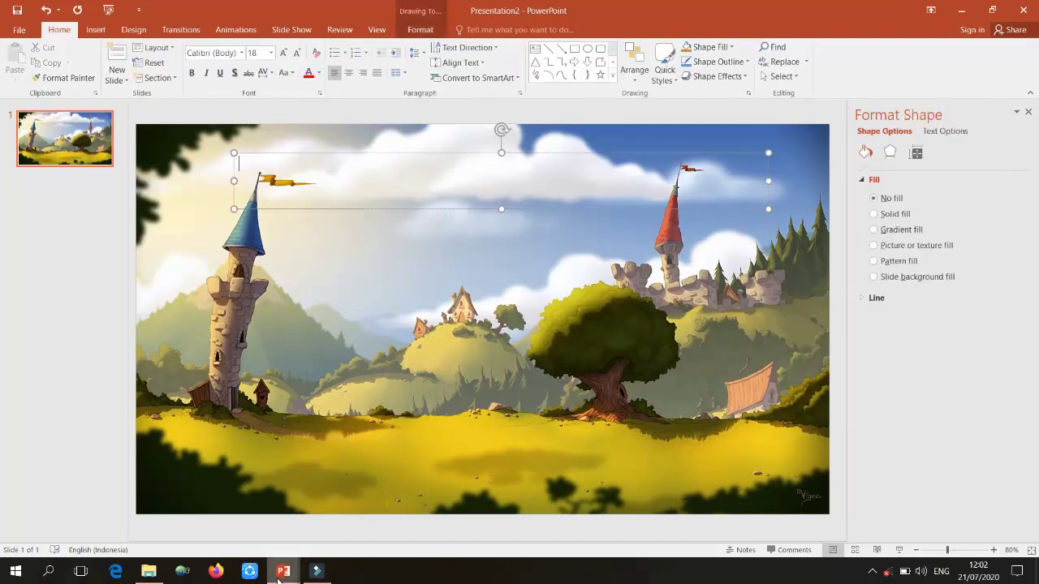
pyautogui.moveTo(279, 578)
pyautogui.click(247, 519)
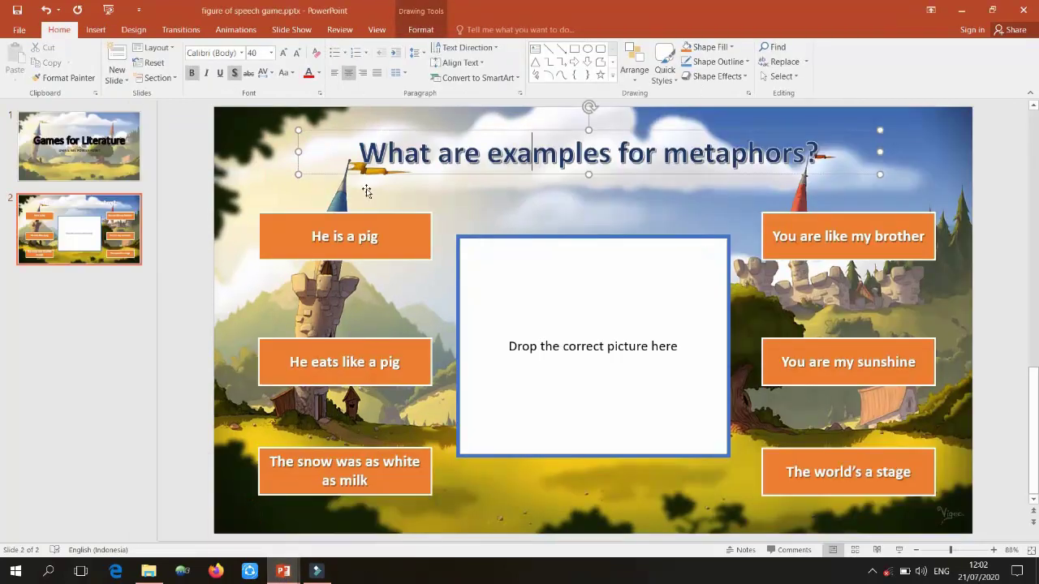
pyautogui.moveTo(361, 152); pyautogui.dragTo(827, 154)
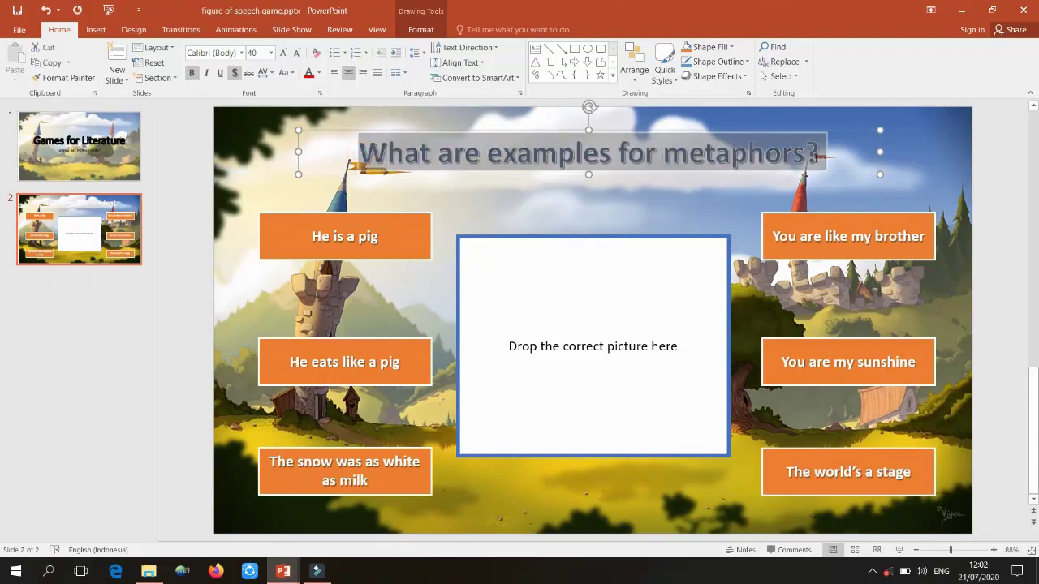
pyautogui.hotkey('ctrl', 'c')
pyautogui.click(961, 10)
# Step: Paste 'What are examples for metaphors?' into the text box, keeping source formatting
pyautogui.click(377, 191)
pyautogui.hotkey('ctrl', 'v')
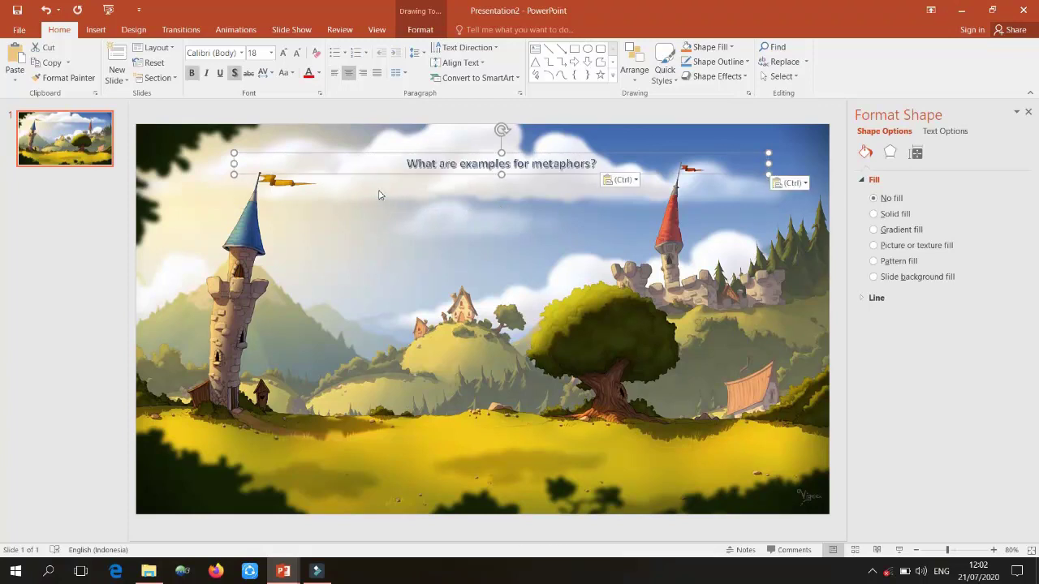
pyautogui.click(625, 180)
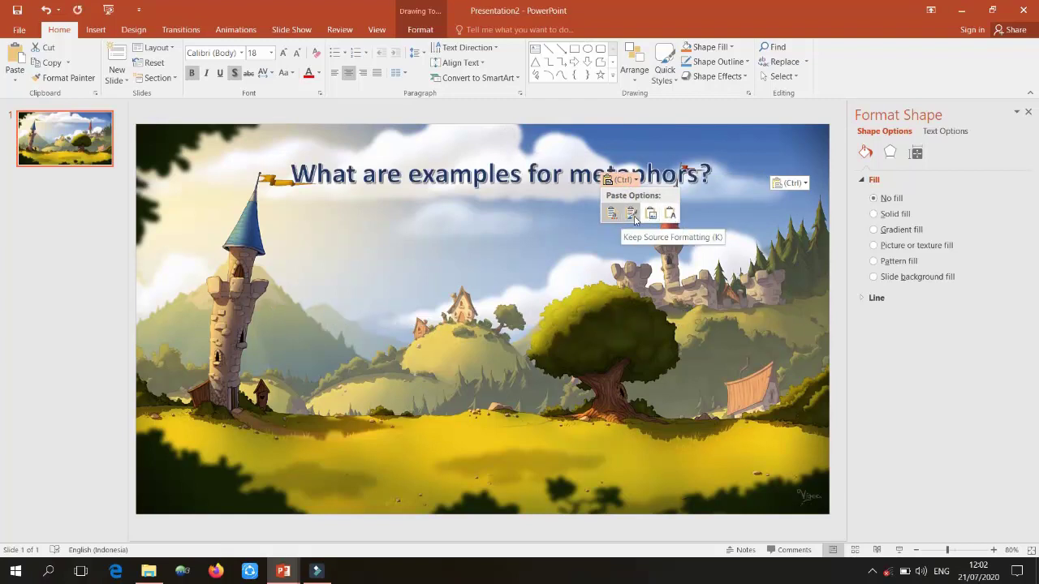
pyautogui.click(632, 214)
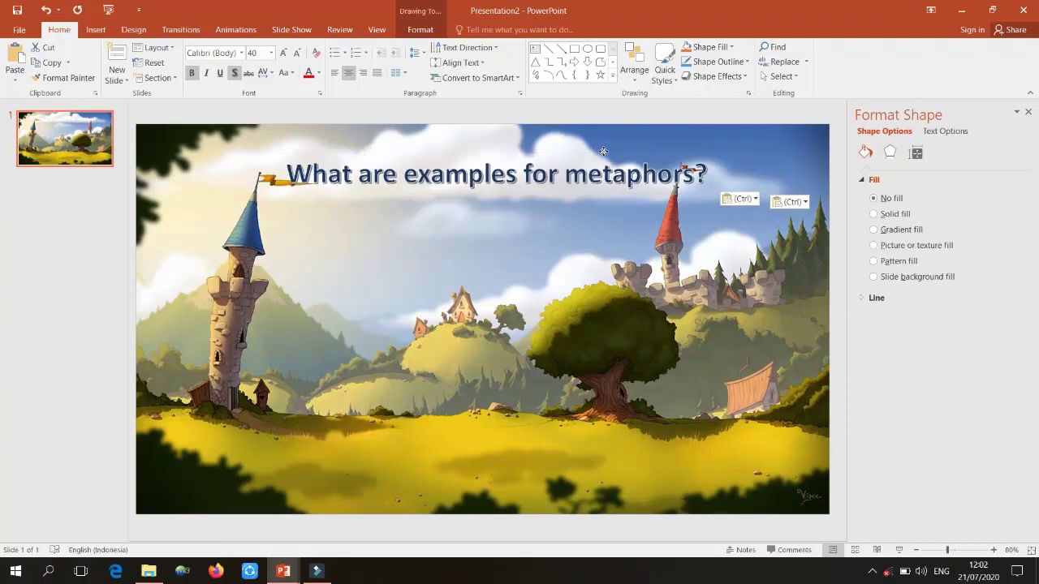
pyautogui.click(591, 180)
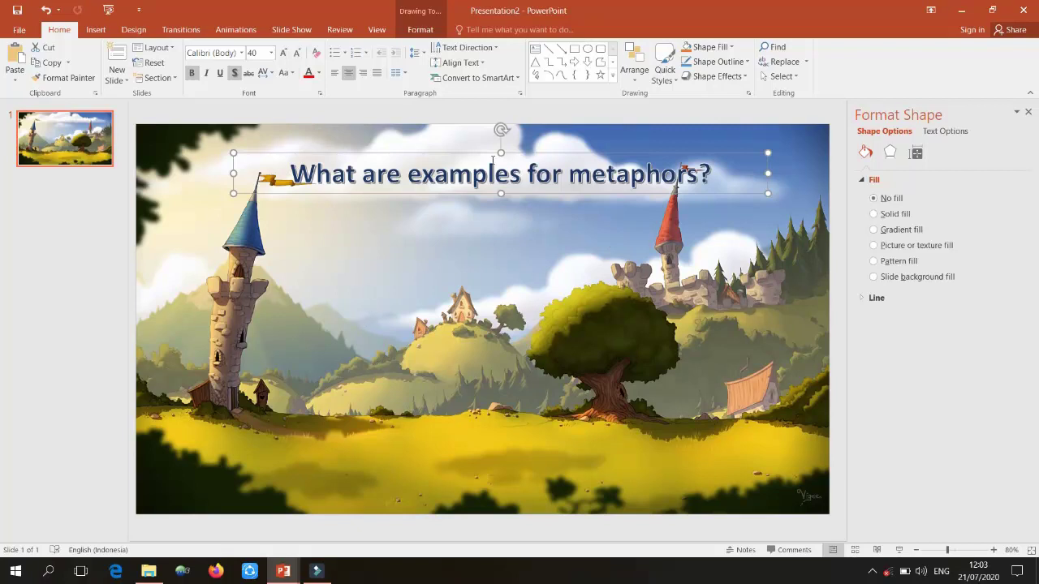
pyautogui.click(103, 34)
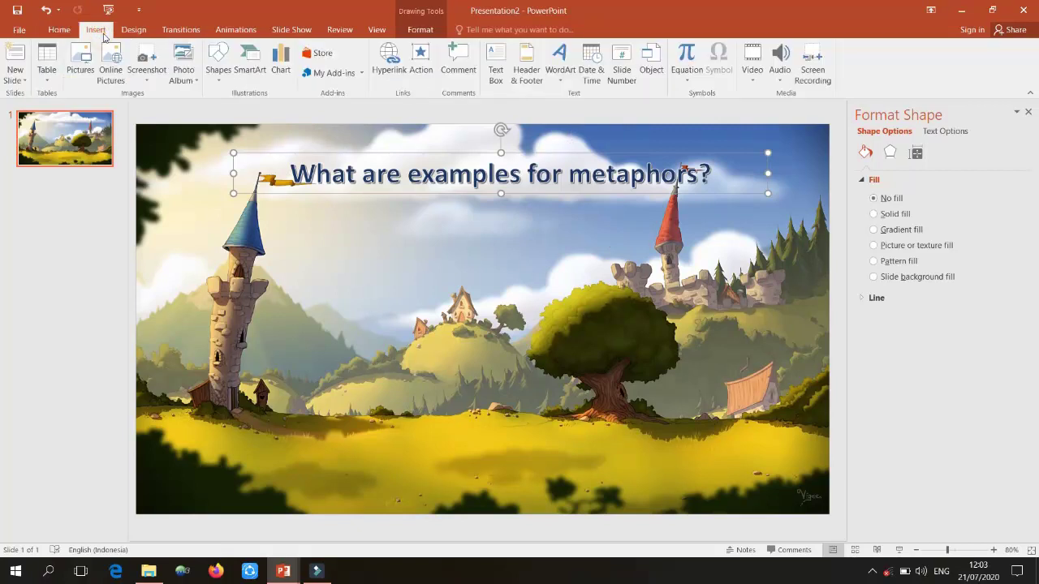
# Step: Draw a large rectangle in the slide centre and give it the white thin-outline style
pyautogui.click(217, 61)
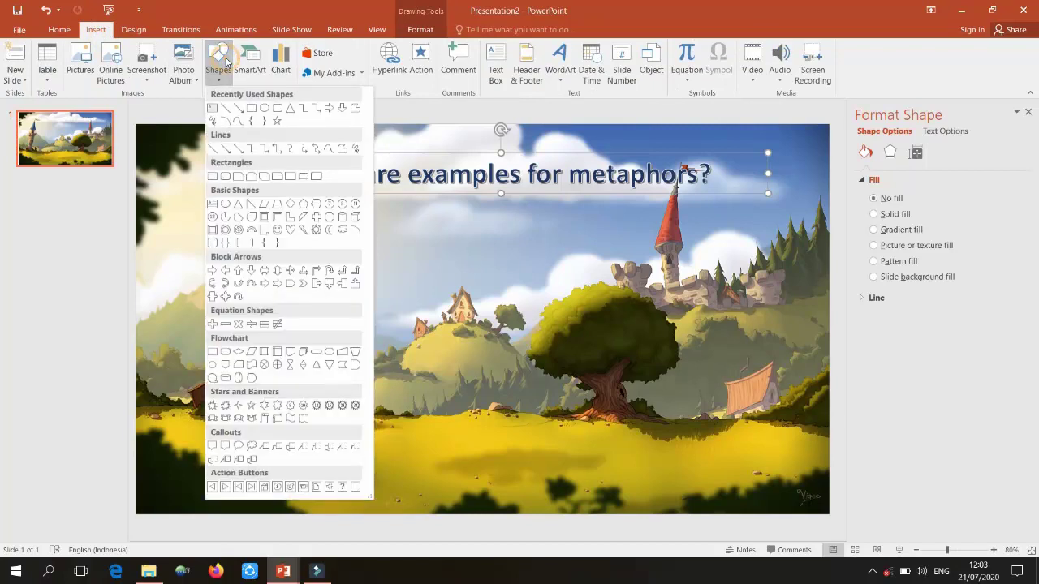
pyautogui.click(251, 110)
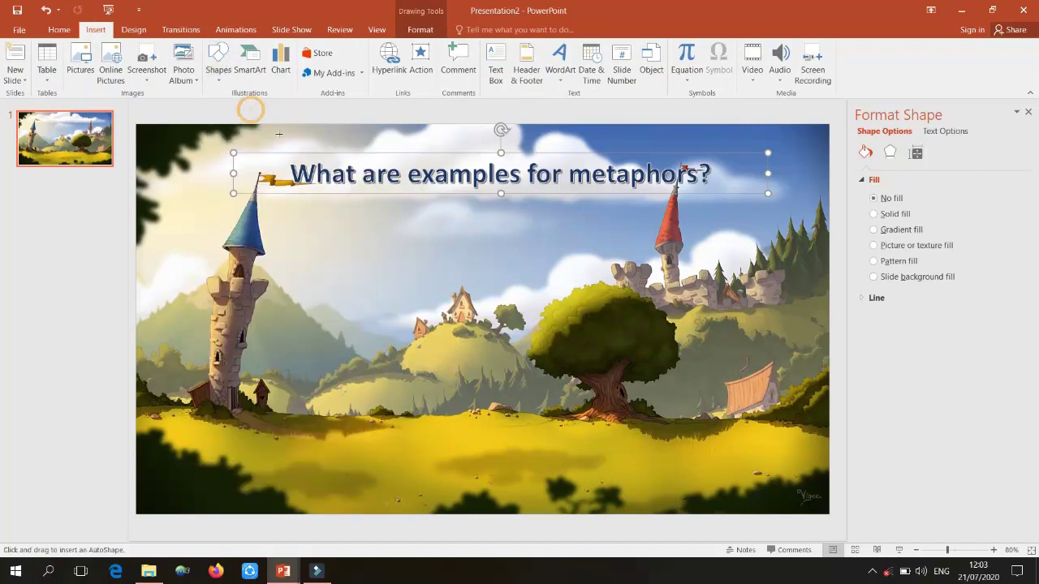
pyautogui.moveTo(382, 231); pyautogui.dragTo(621, 448)
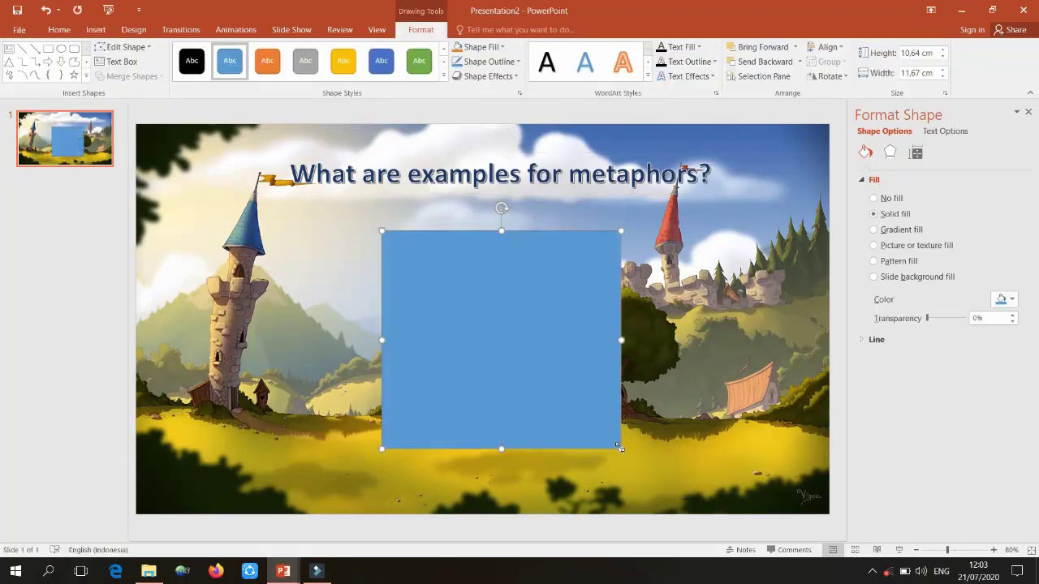
pyautogui.click(444, 76)
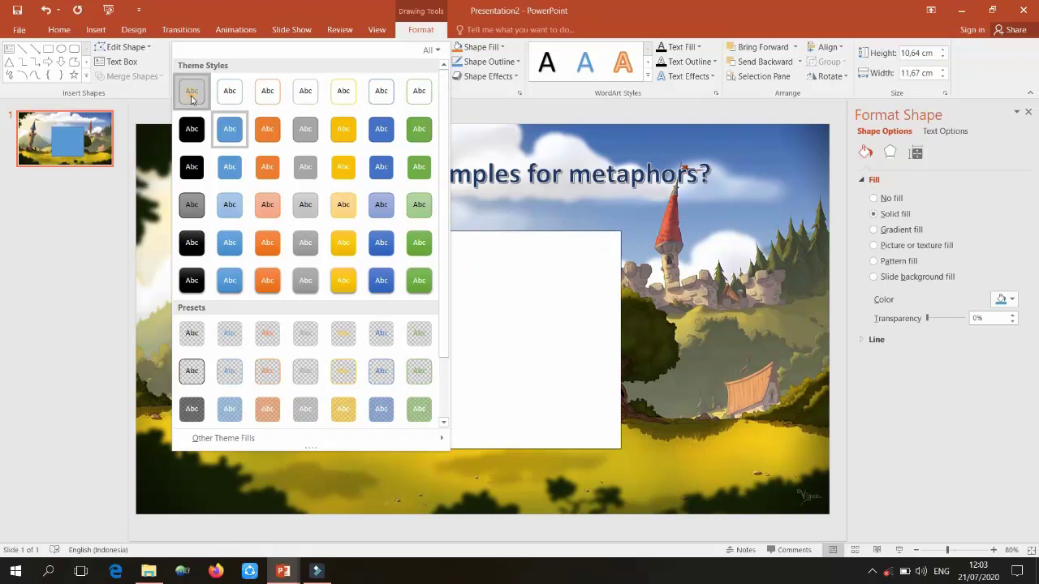
pyautogui.click(192, 93)
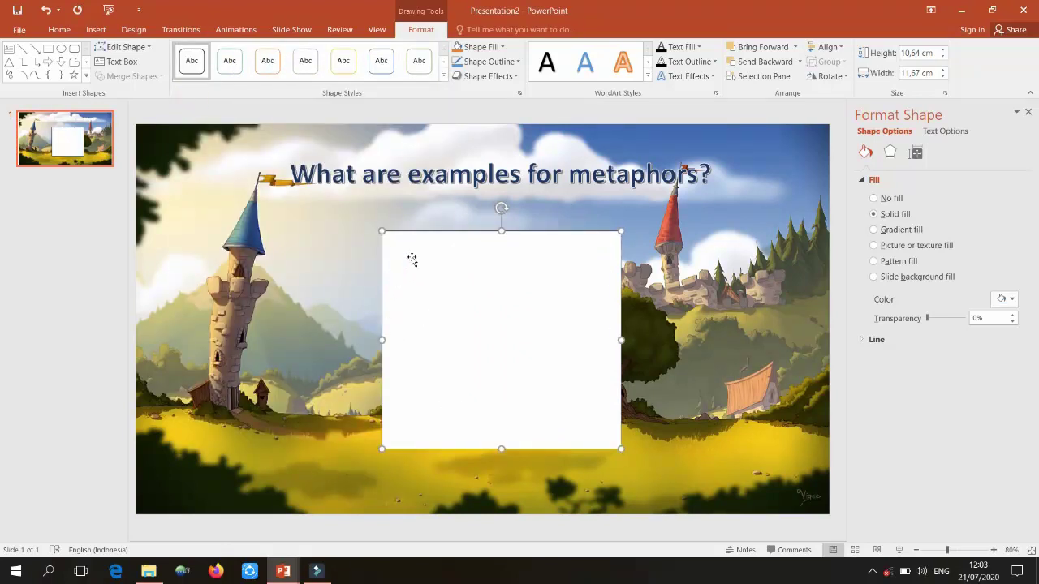
# Step: Write 'Drag the correct example here' inside the white box and nudge it slightly left
pyautogui.rightClick(496, 325)
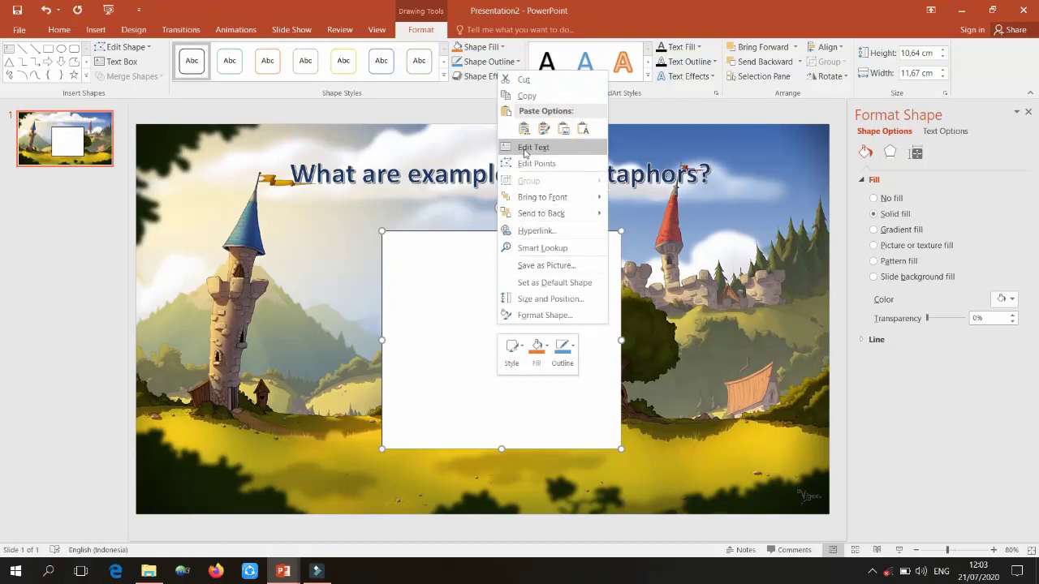
pyautogui.click(554, 154)
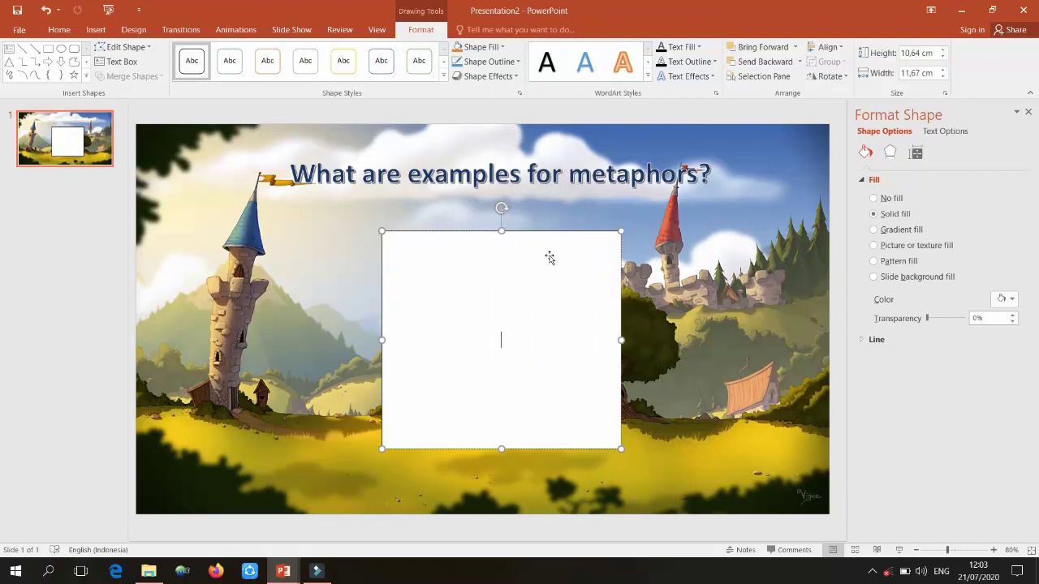
pyautogui.write('Drag the corre')
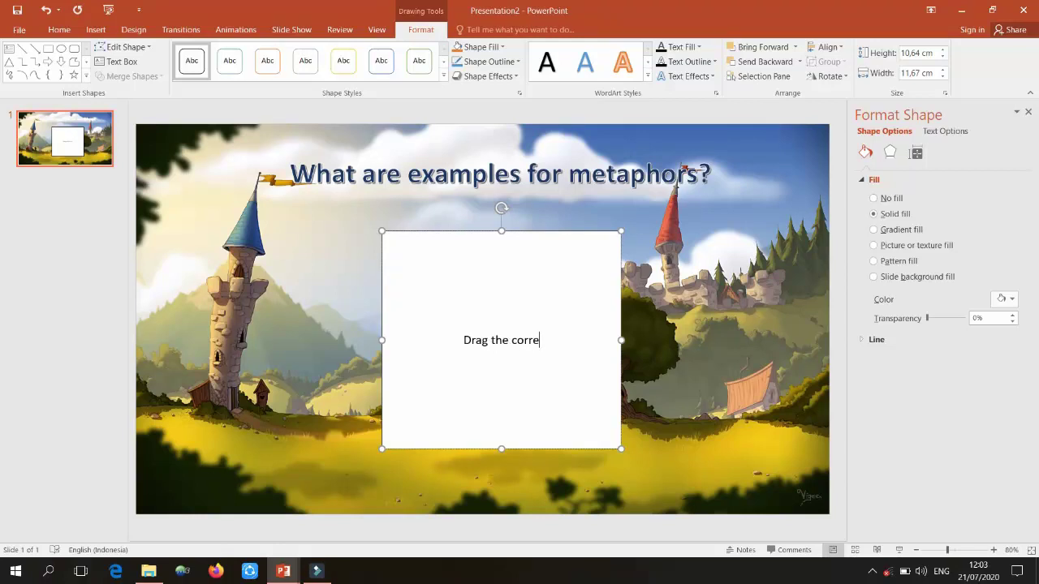
pyautogui.write('ct exam')
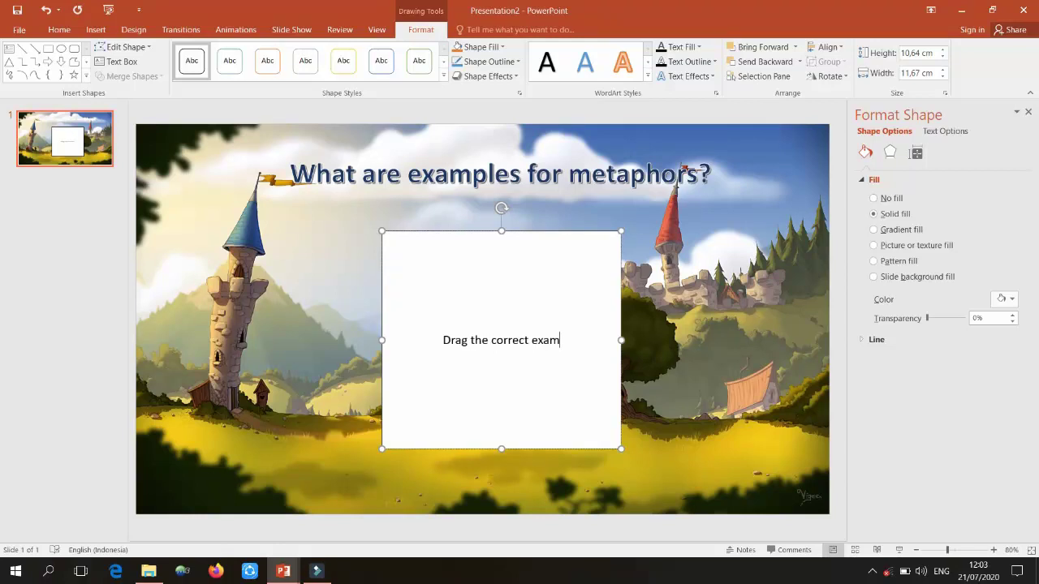
pyautogui.write('ple here')
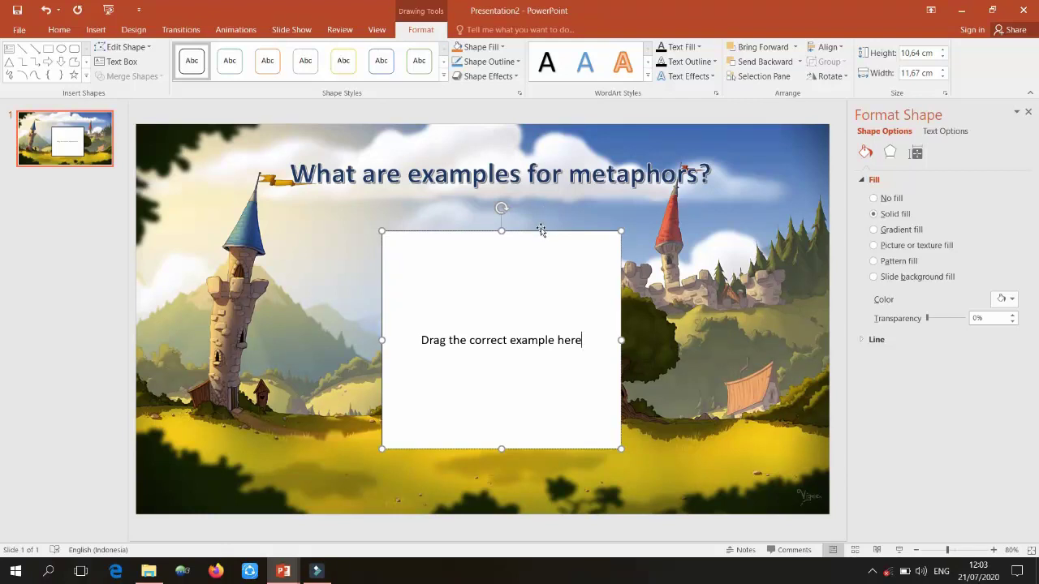
pyautogui.moveTo(540, 231); pyautogui.dragTo(512, 234)
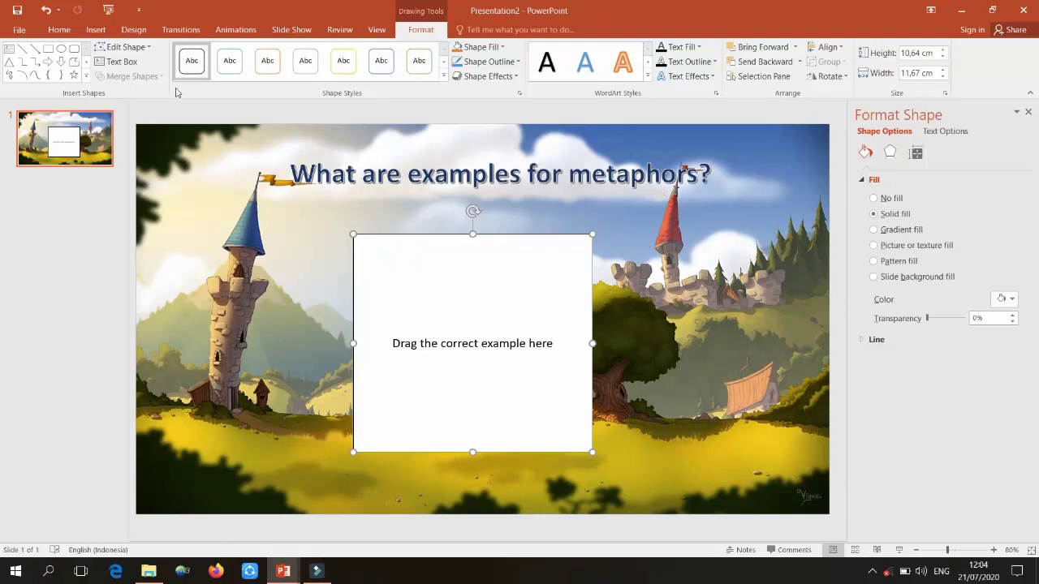
pyautogui.click(95, 31)
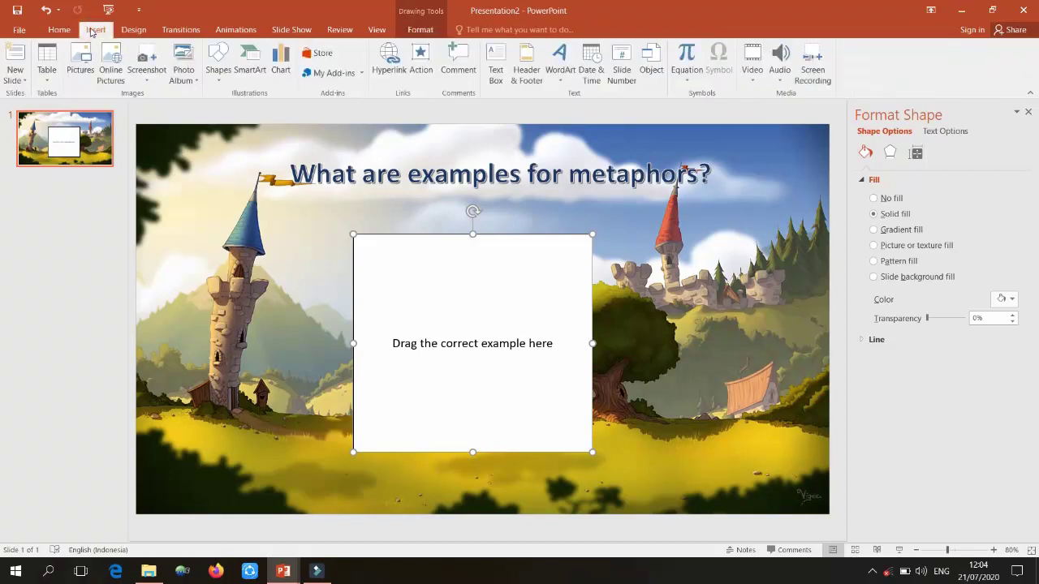
# Step: Draw a small rectangle right of the white box and apply the orange Colored Fill style
pyautogui.click(217, 63)
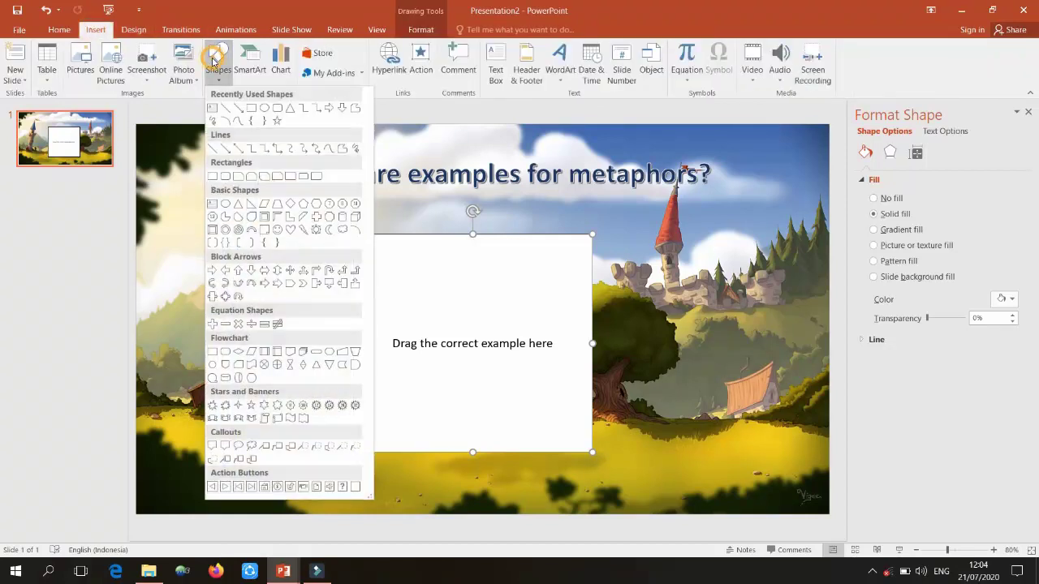
pyautogui.click(250, 110)
pyautogui.moveTo(618, 203); pyautogui.dragTo(792, 248)
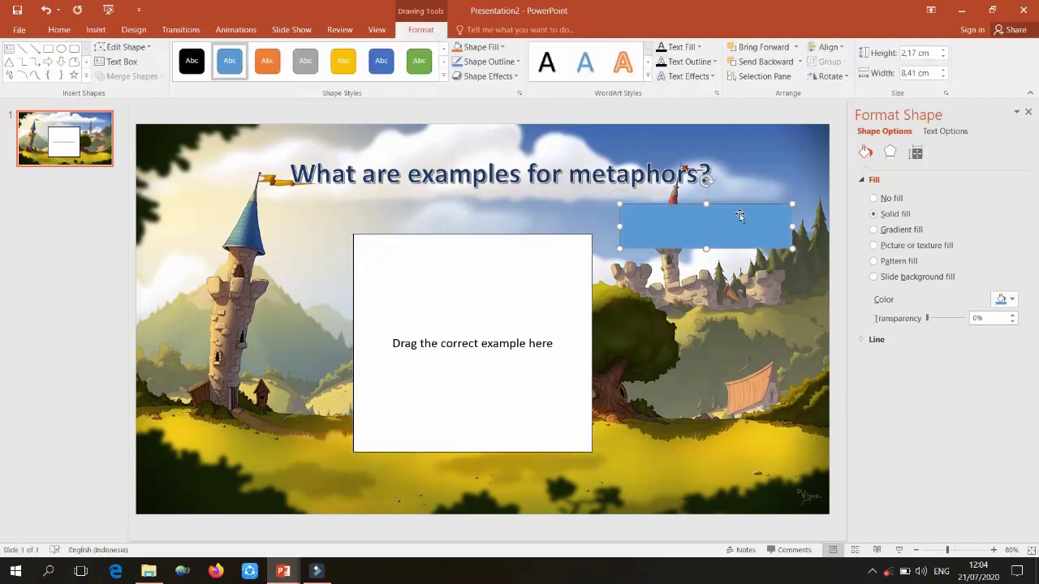
pyautogui.moveTo(740, 199); pyautogui.dragTo(745, 223)
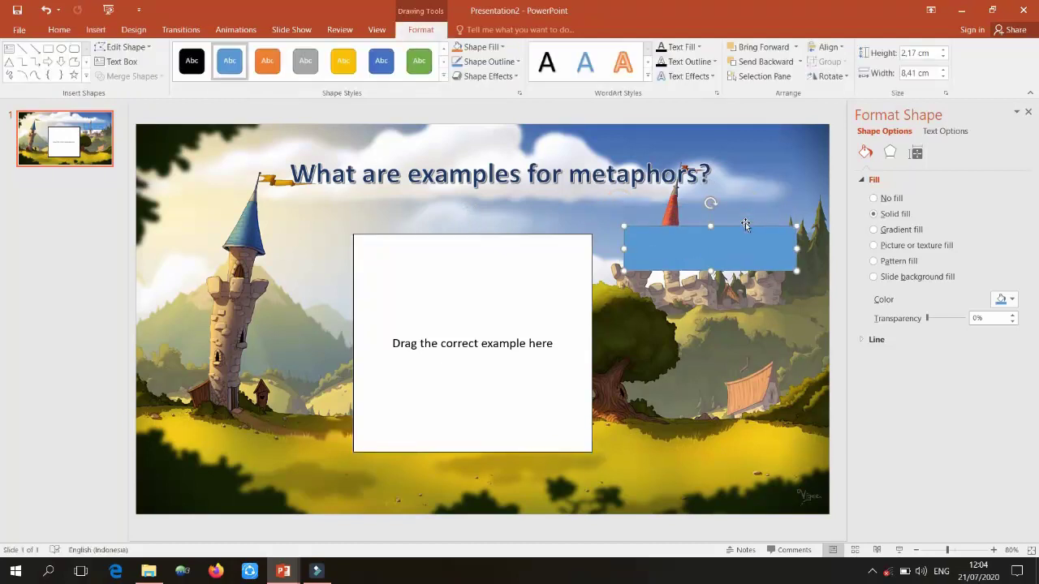
pyautogui.click(443, 76)
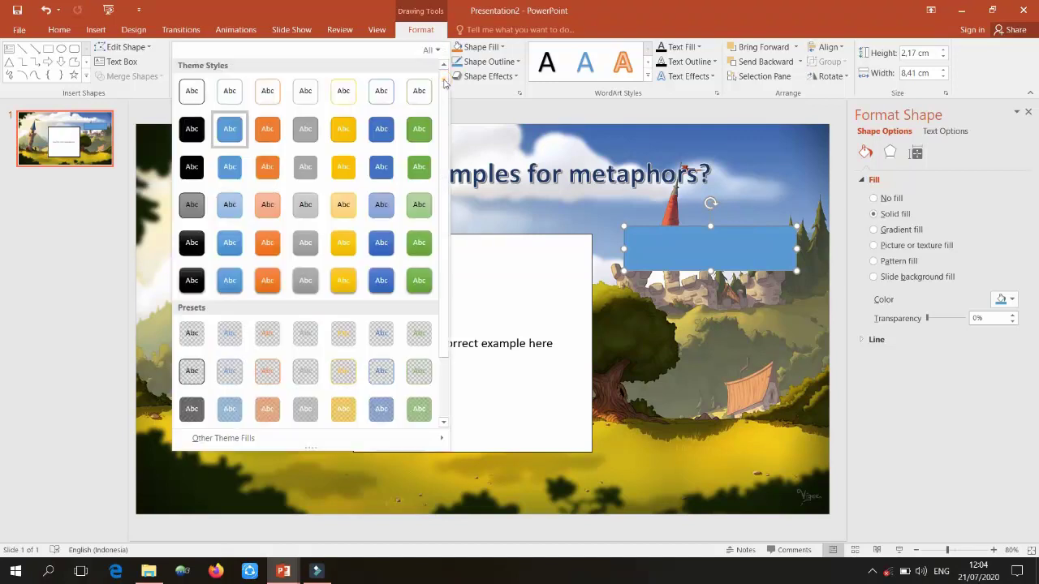
pyautogui.click(267, 131)
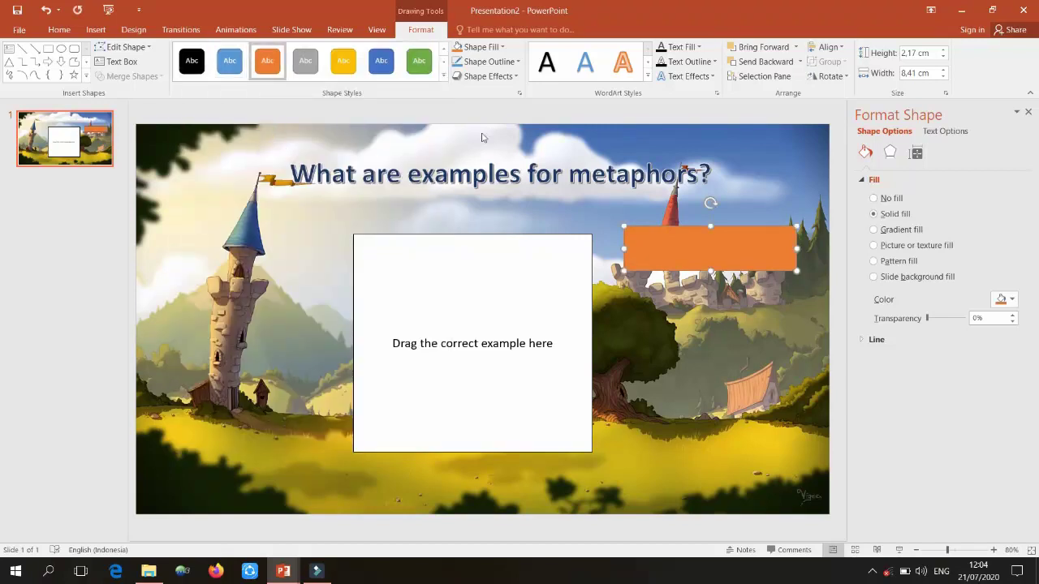
# Step: Set the orange rectangle's outline weight to 2¼ pt and start editing its text
pyautogui.click(502, 47)
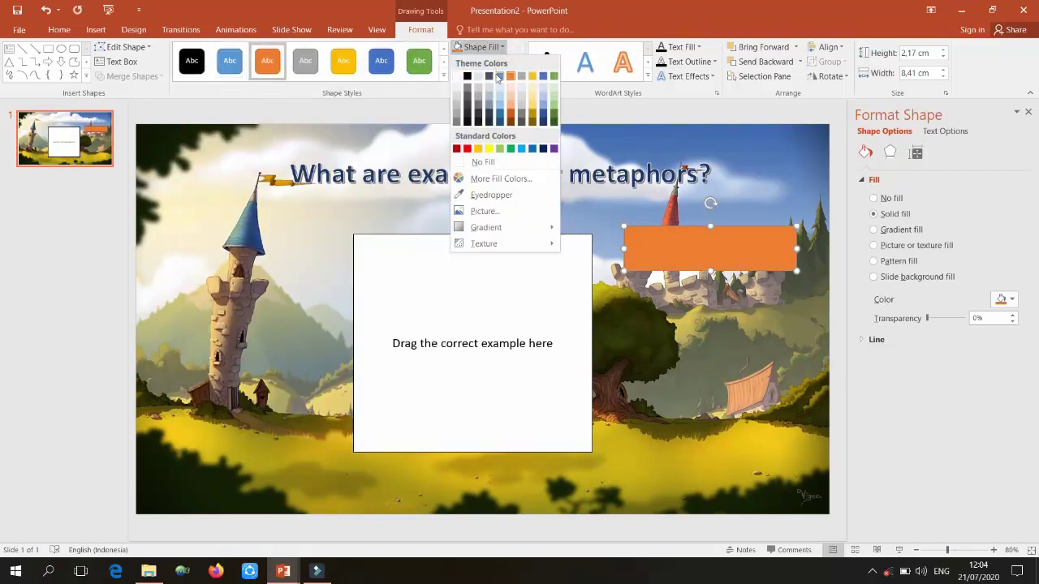
pyautogui.click(528, 37)
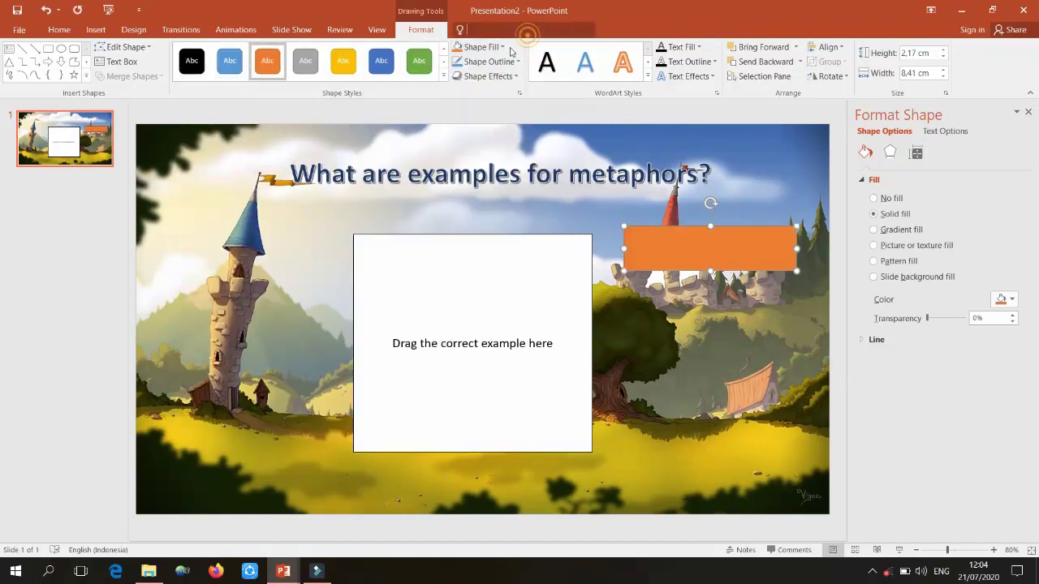
pyautogui.click(490, 61)
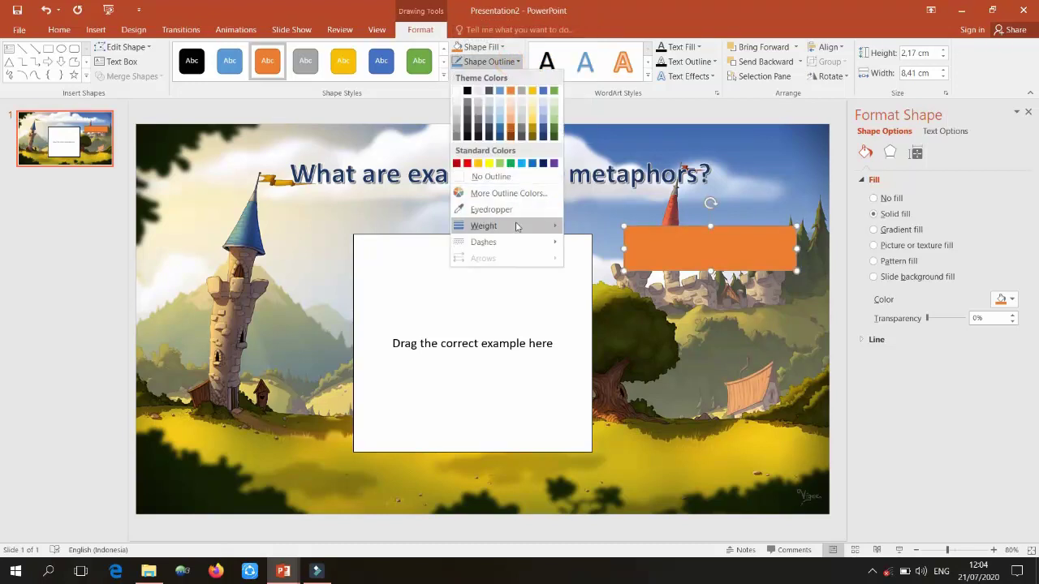
pyautogui.moveTo(519, 225)
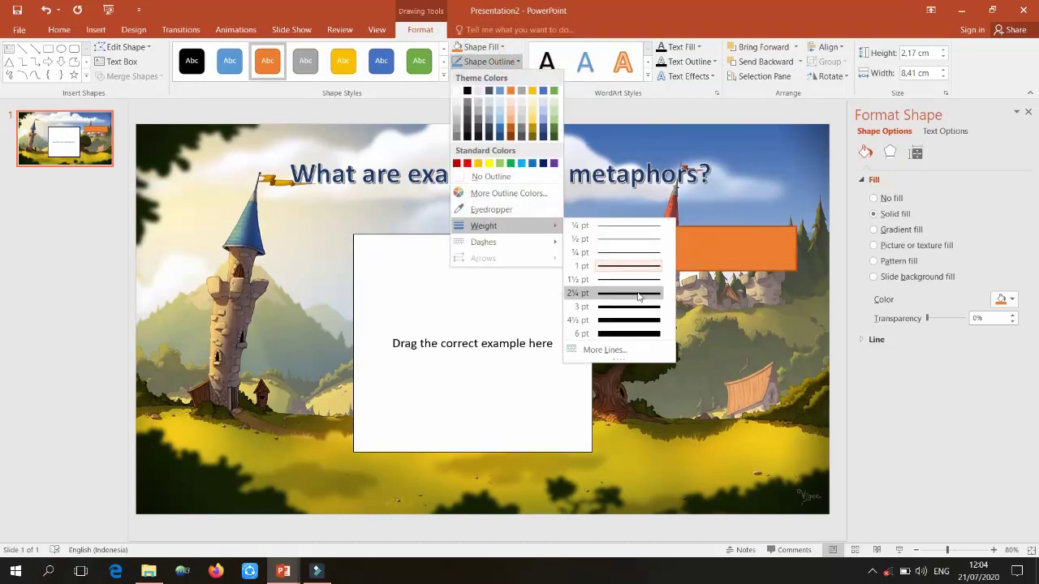
pyautogui.click(639, 295)
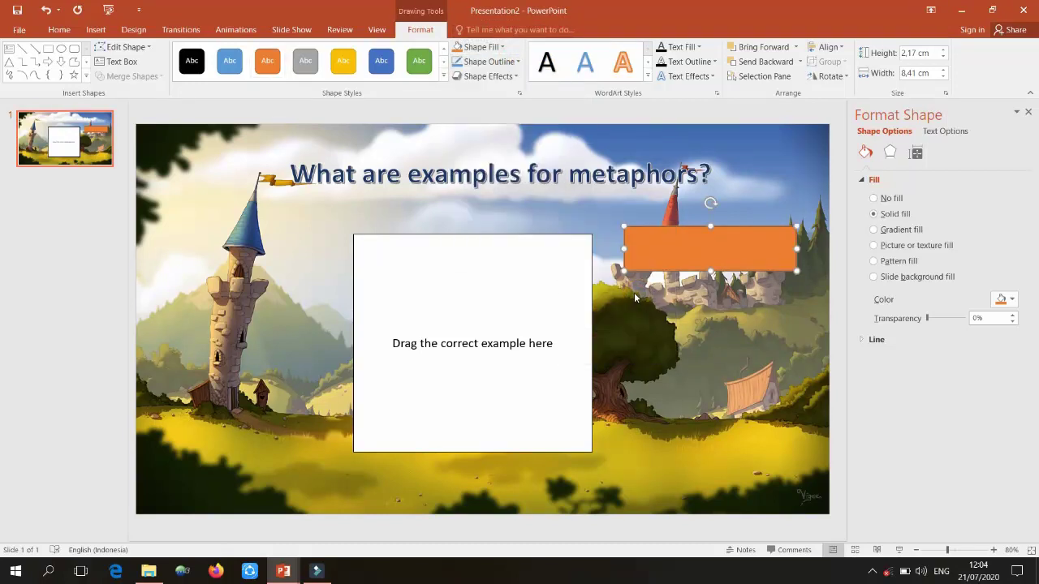
pyautogui.rightClick(664, 246)
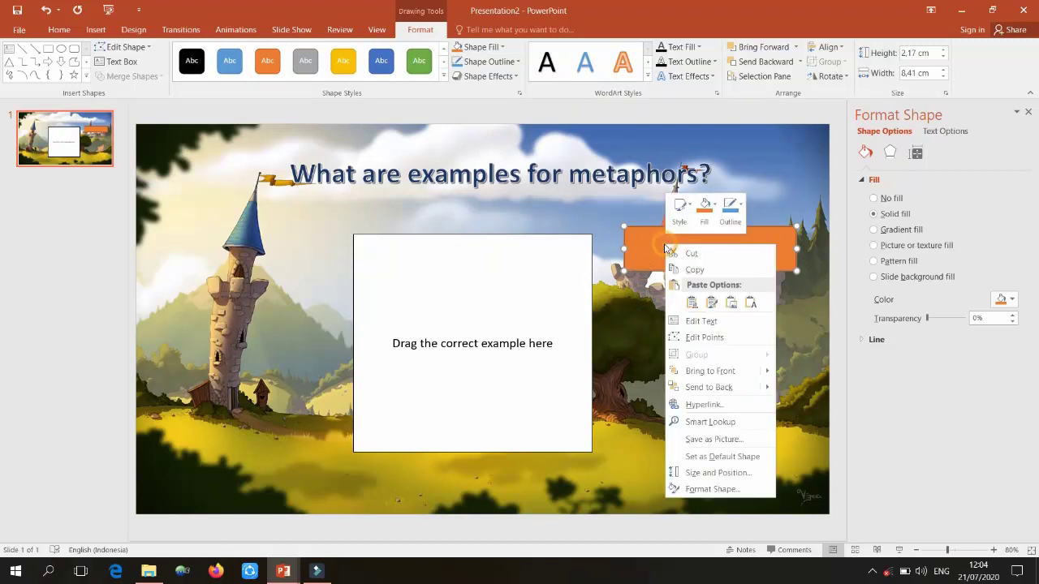
pyautogui.click(698, 321)
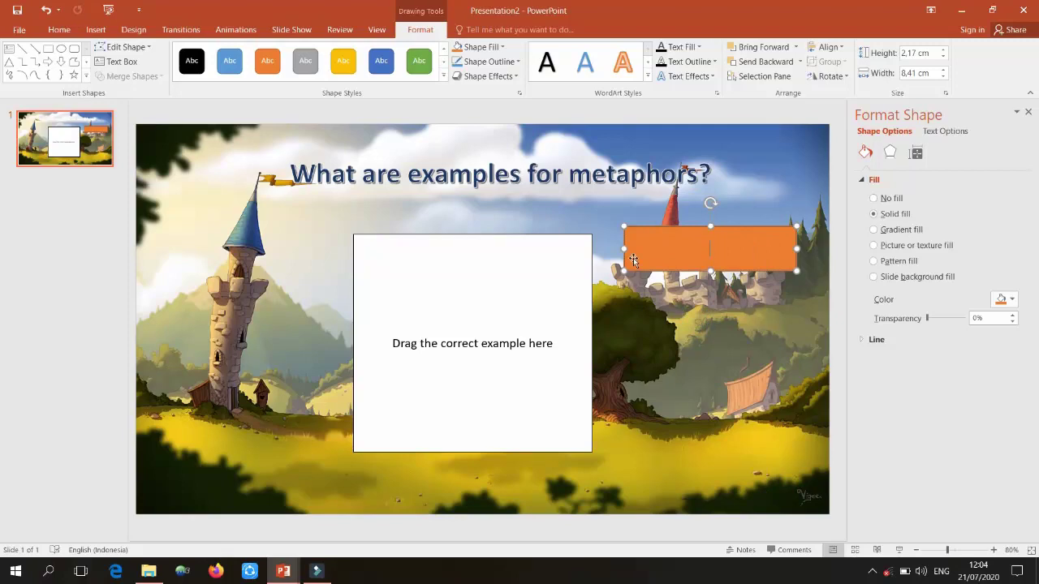
pyautogui.click(283, 571)
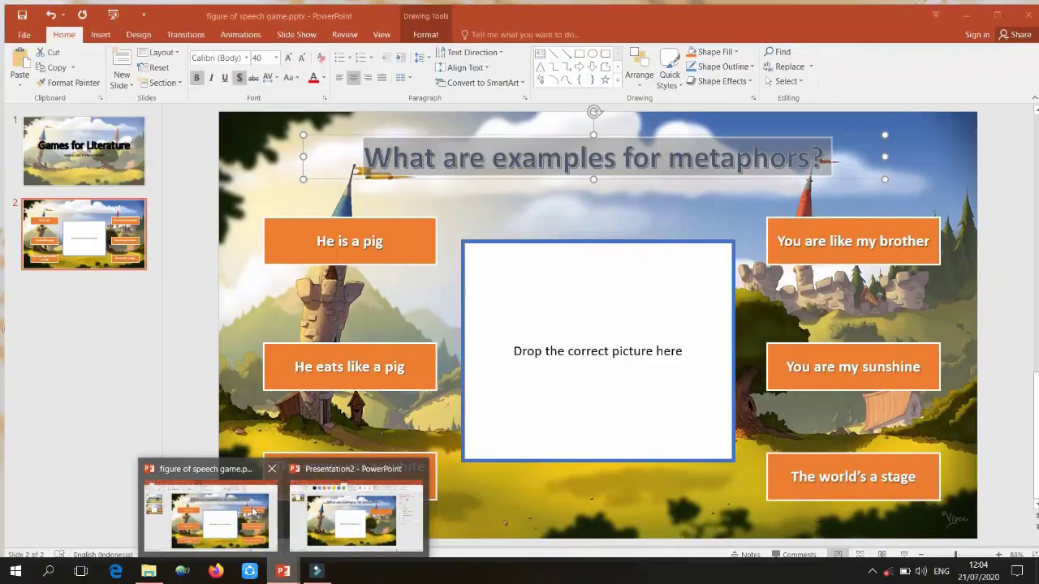
# Step: Copy 'You are like my brother' from the figure of speech game deck into the orange rectangle
pyautogui.click(251, 509)
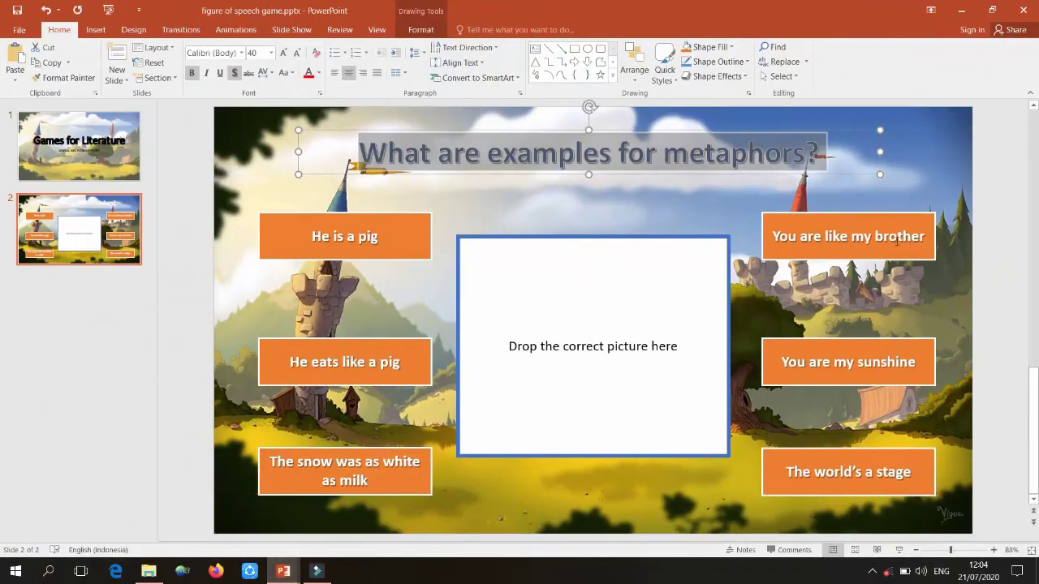
pyautogui.moveTo(923, 234); pyautogui.dragTo(781, 242)
pyautogui.hotkey('ctrl', 'c')
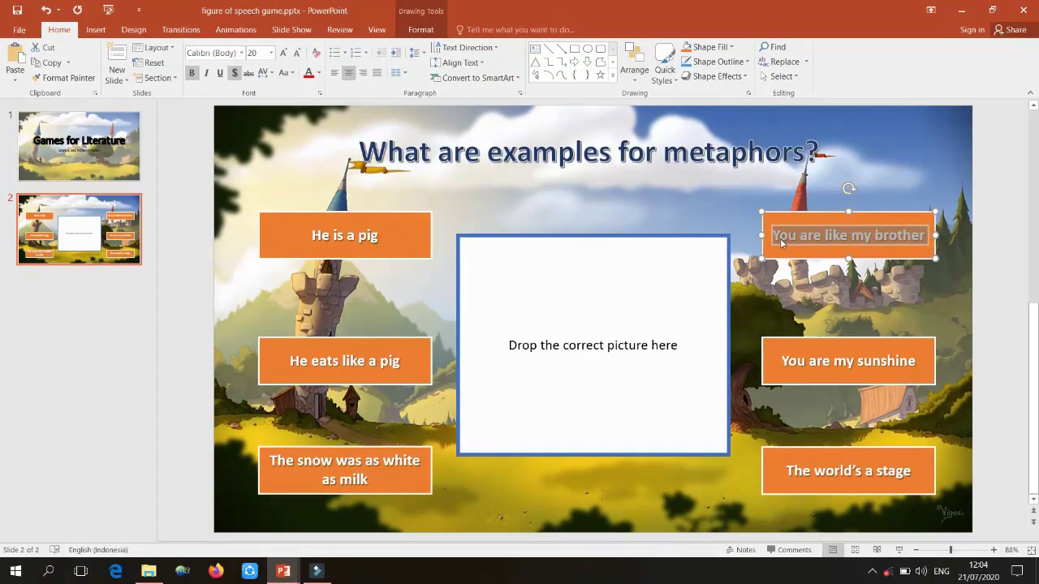
pyautogui.click(959, 10)
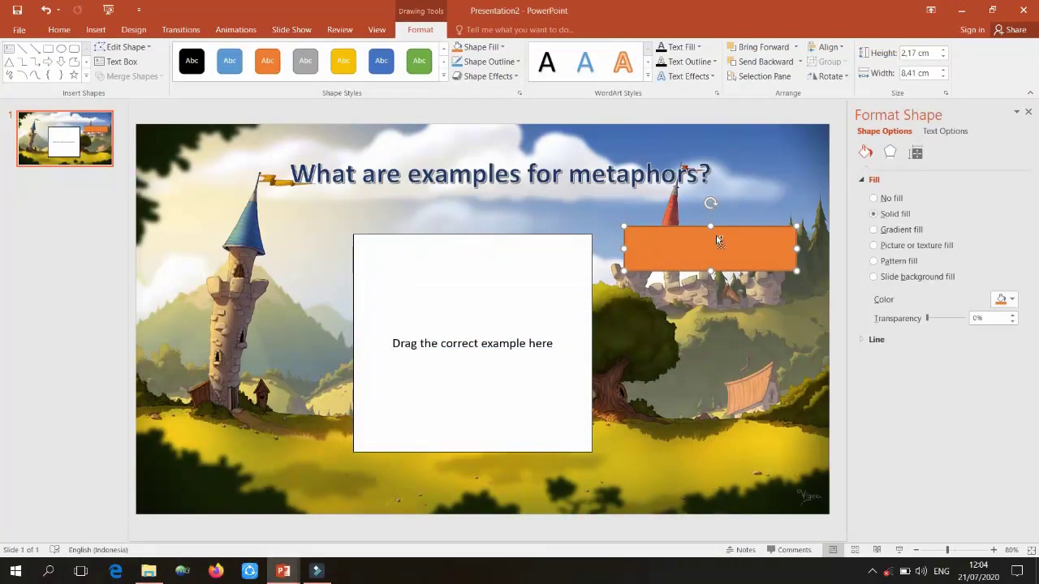
pyautogui.click(717, 240)
pyautogui.hotkey('ctrl', 'v')
# Step: Keep the phrase's original bold formatting and copy the You are like my brother box
pyautogui.click(737, 273)
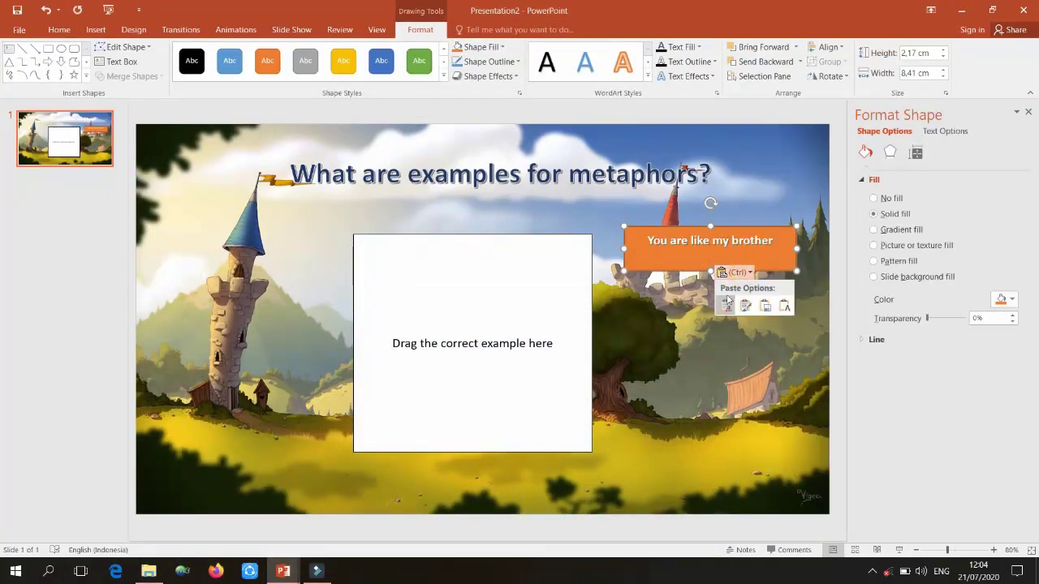
pyautogui.click(747, 304)
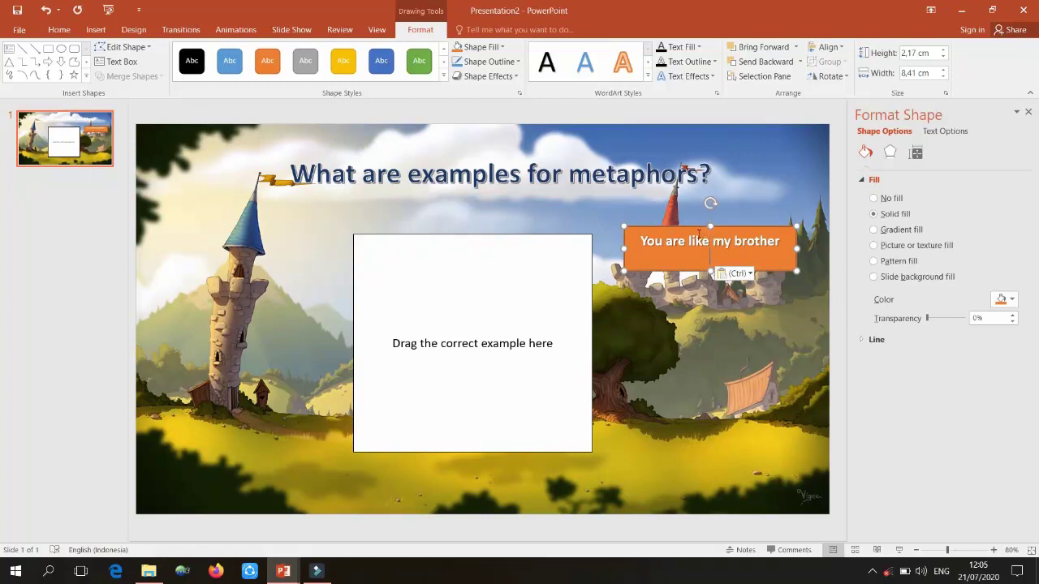
pyautogui.rightClick(663, 232)
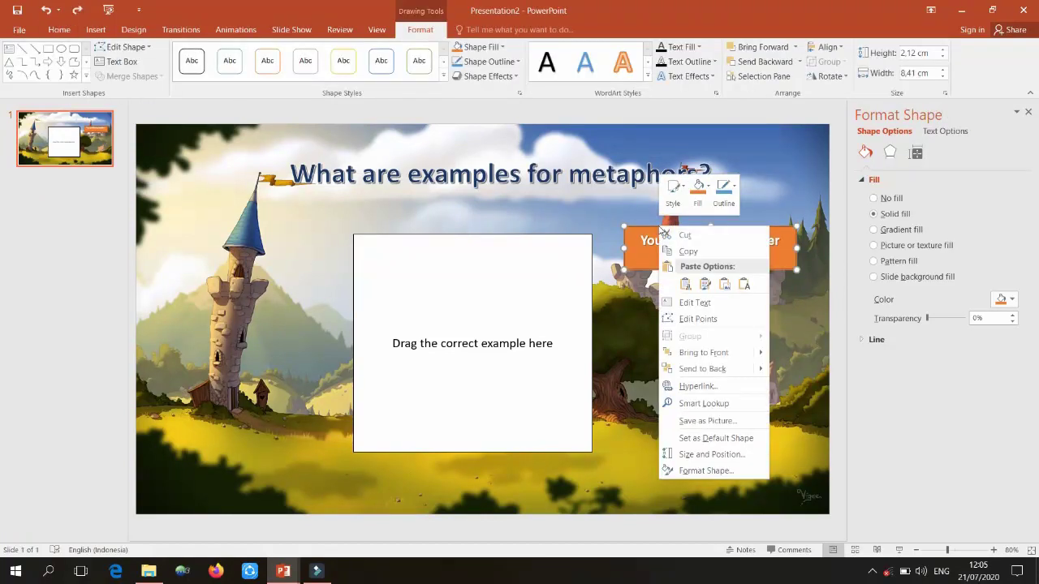
pyautogui.click(684, 250)
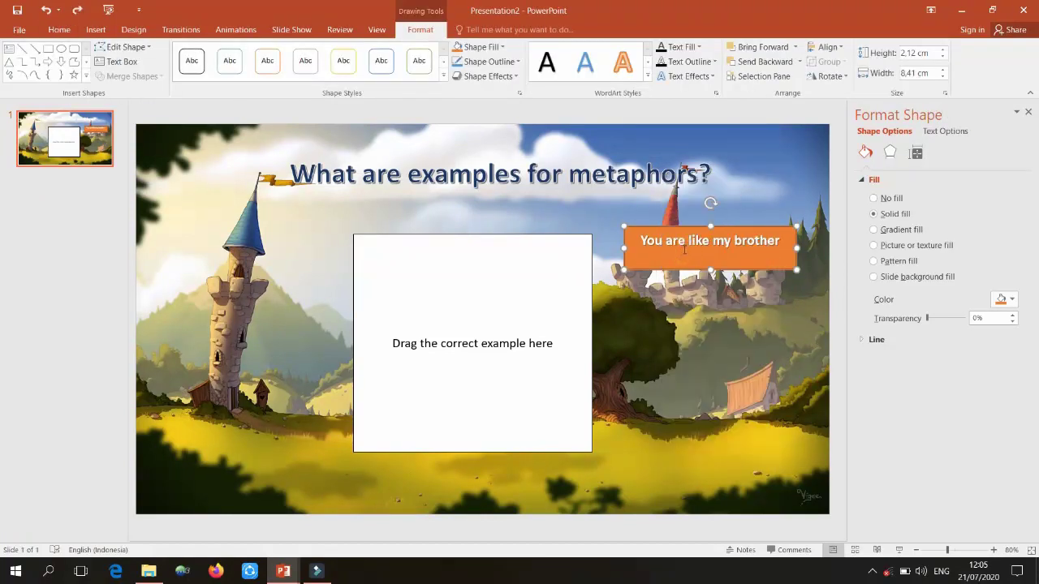
# Step: Paste four copies of the box and drag one to the left side of the slide
pyautogui.hotkey('ctrl', 'v')
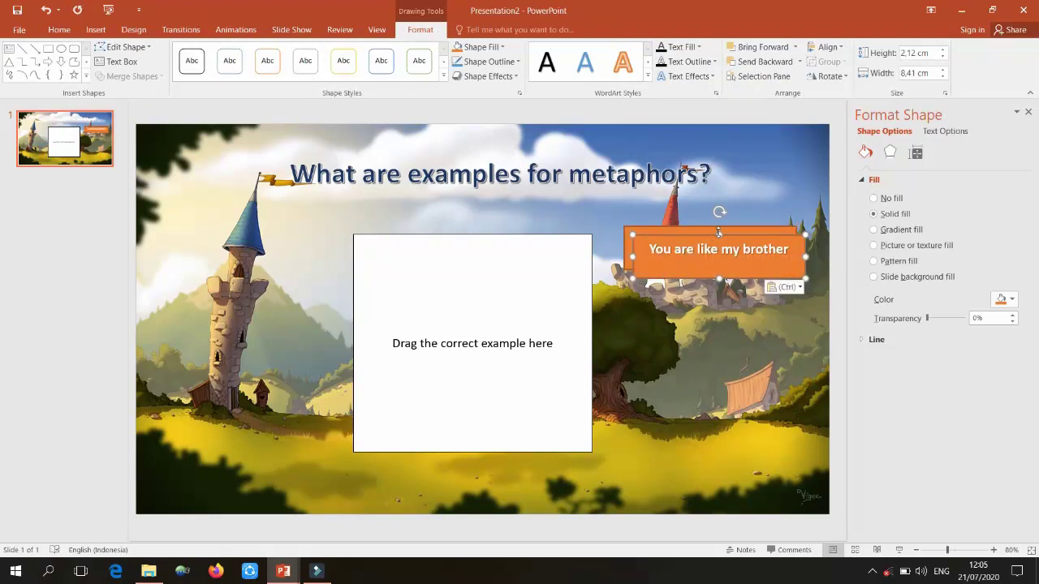
pyautogui.hotkey('ctrl', 'v')
pyautogui.hotkey('ctrl', 'v')
pyautogui.hotkey('ctrl', 'v')
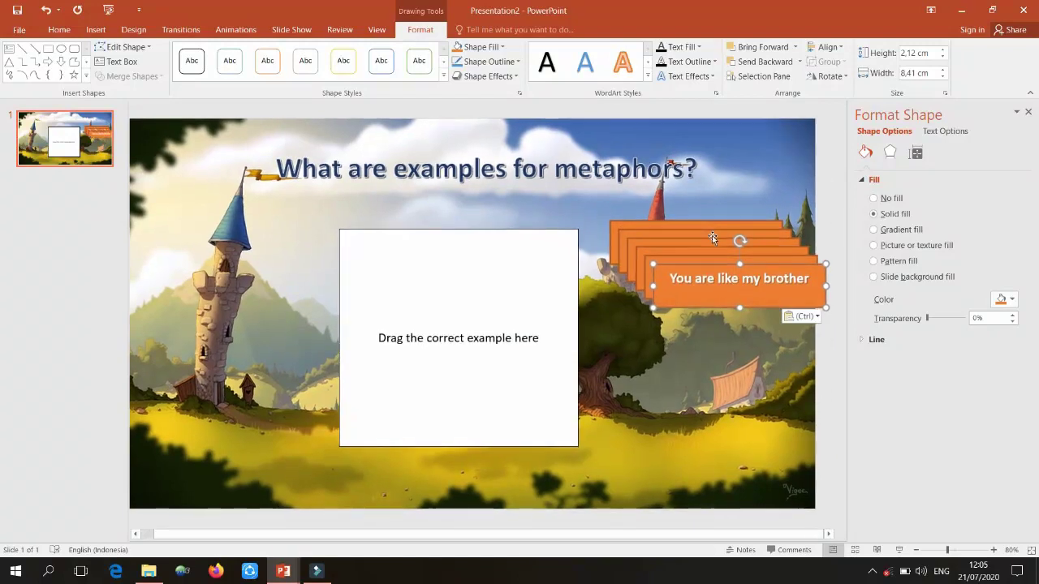
pyautogui.moveTo(733, 265); pyautogui.dragTo(292, 240)
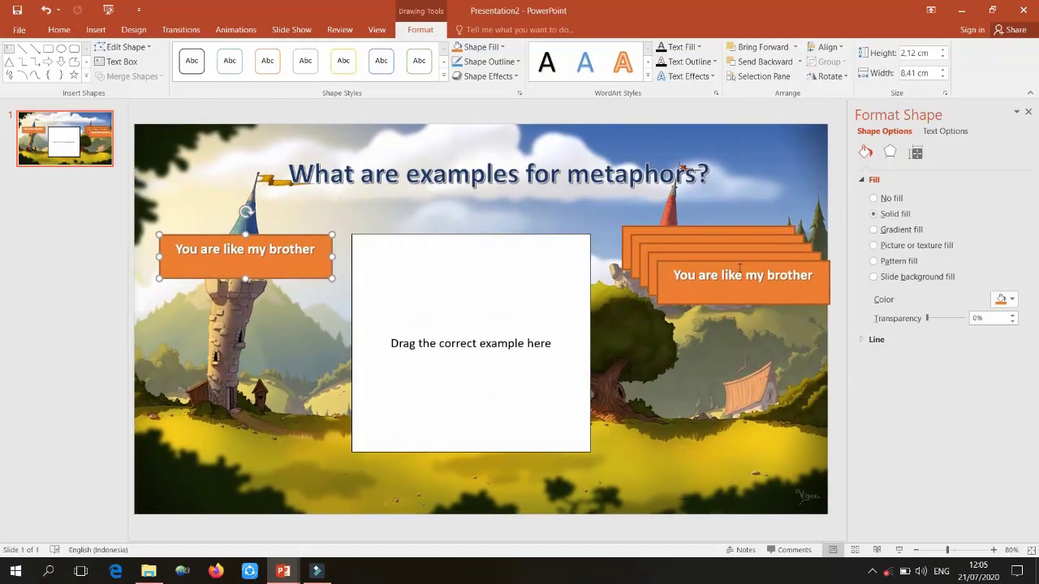
pyautogui.moveTo(741, 260); pyautogui.dragTo(241, 299)
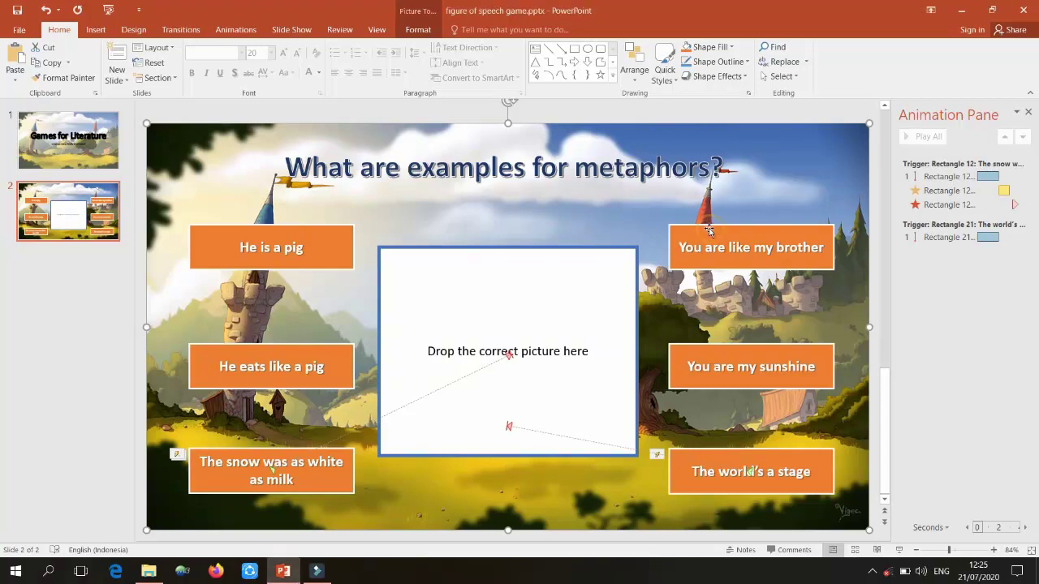
# Step: Select the You are like my brother box and expand the full Animations effects gallery
pyautogui.click(805, 233)
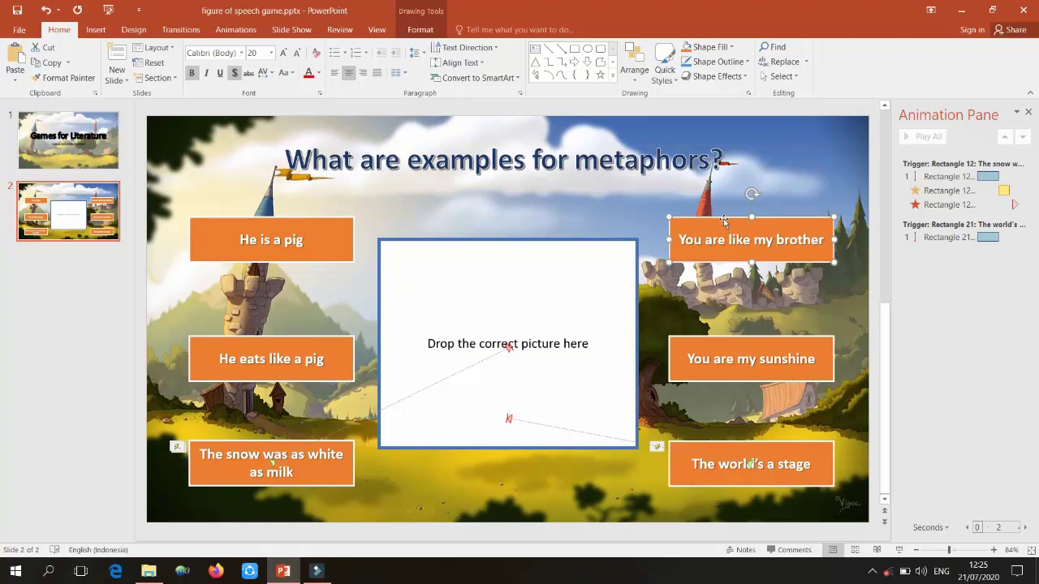
pyautogui.click(236, 29)
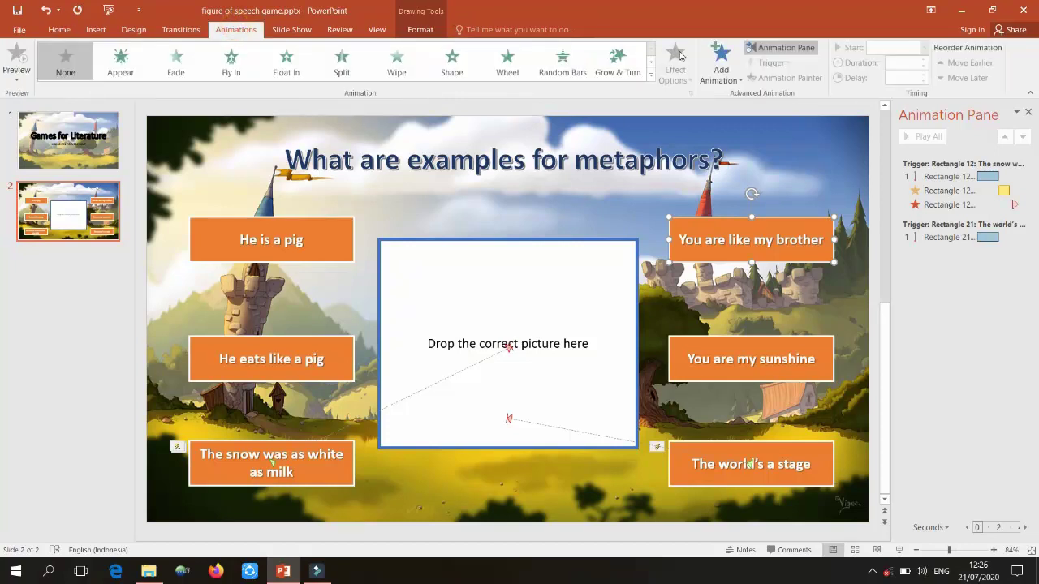
pyautogui.click(651, 75)
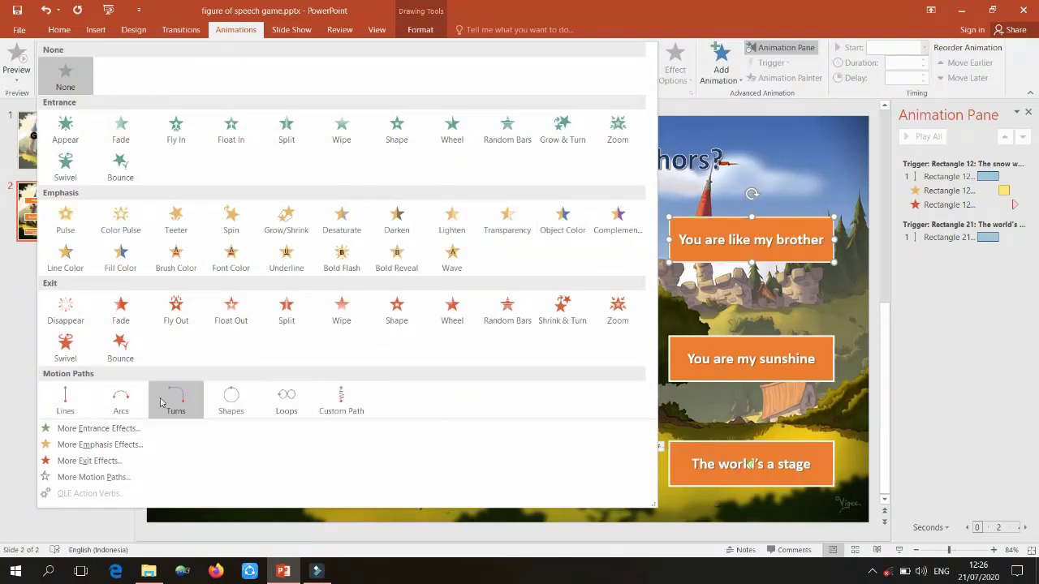
# Step: Apply a Lines motion path to the box, ending at the centre of the white drop box
pyautogui.click(80, 406)
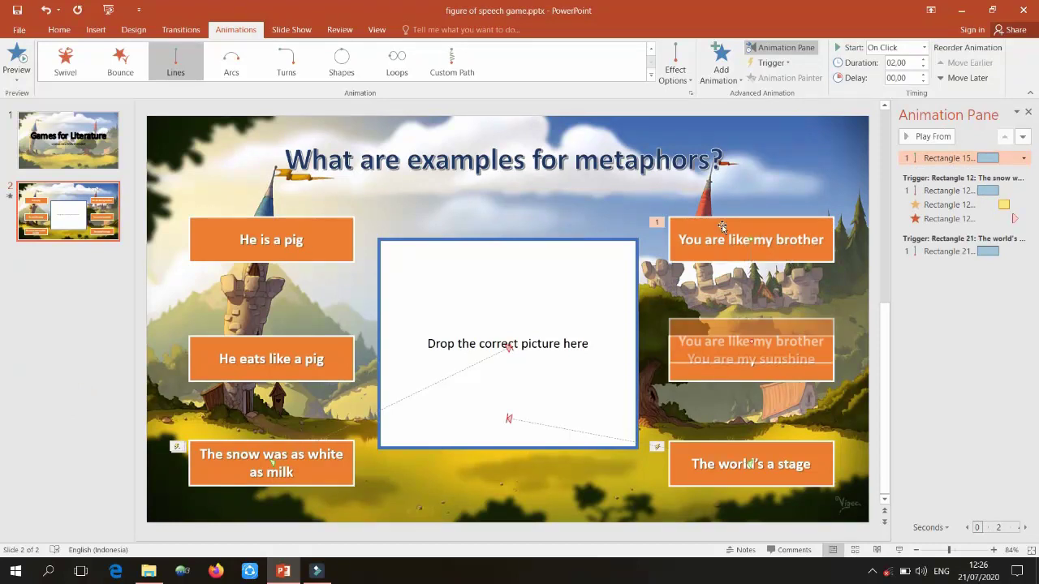
pyautogui.click(722, 225)
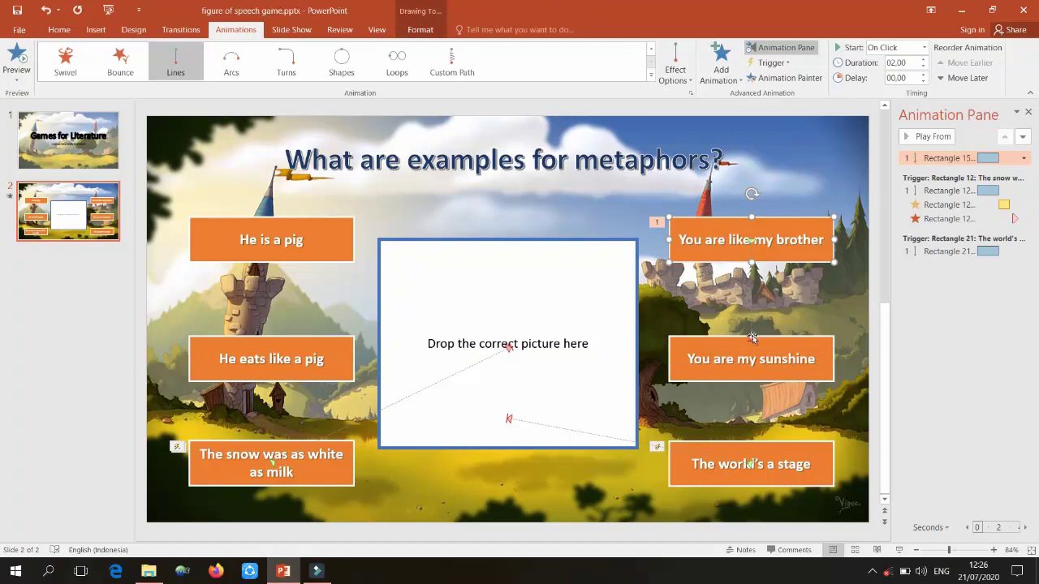
pyautogui.click(751, 336)
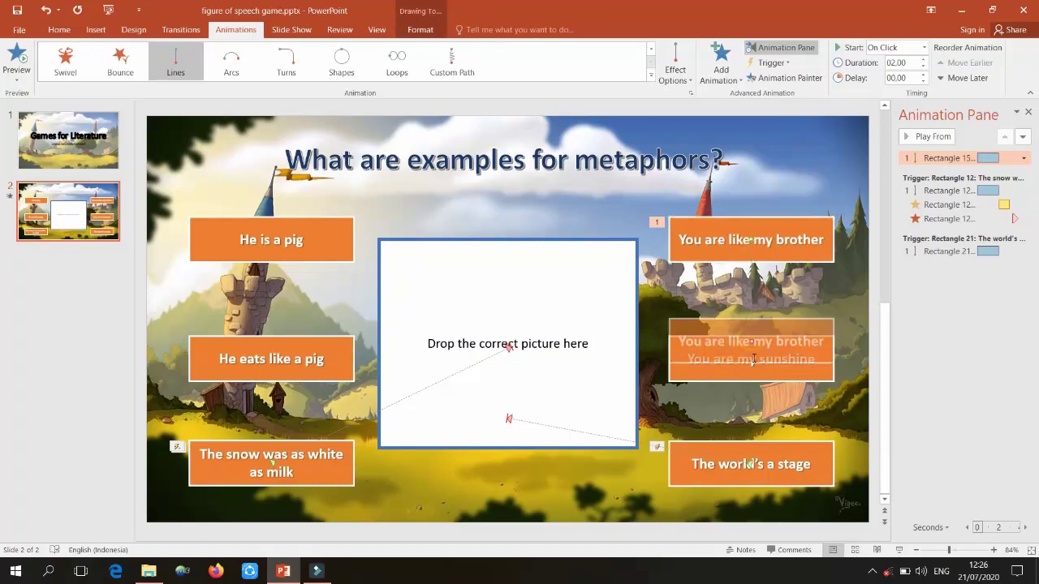
pyautogui.moveTo(749, 340); pyautogui.dragTo(509, 342)
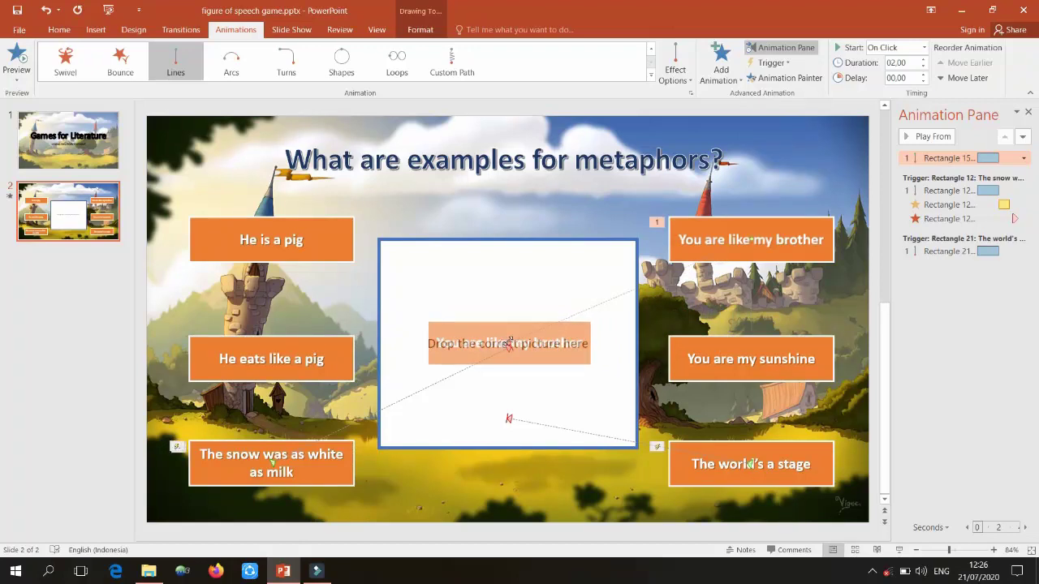
# Step: Run the slide show twice to test the box's motion path, exiting each time with Esc
pyautogui.click(899, 550)
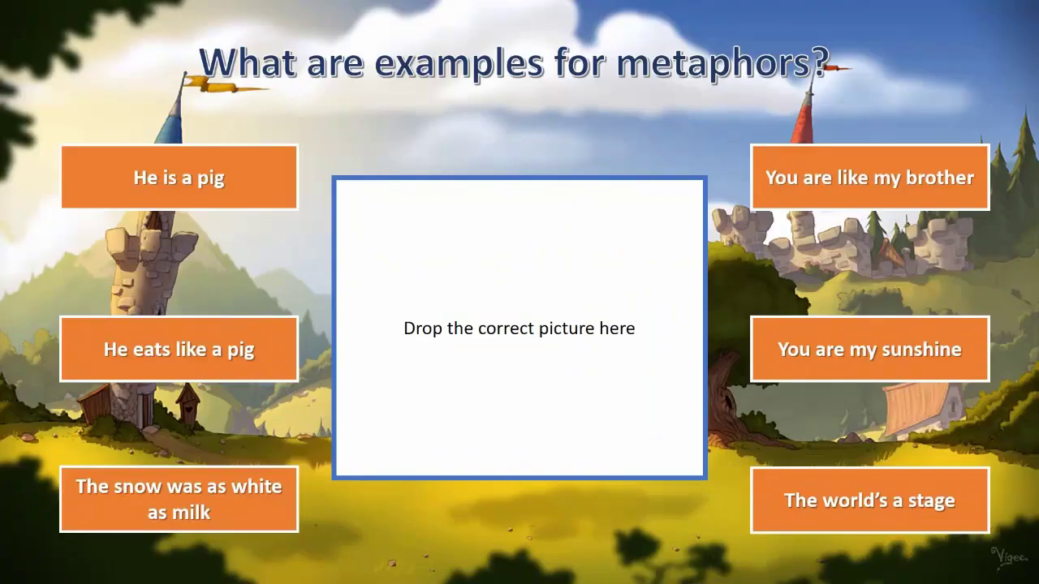
pyautogui.click(878, 180)
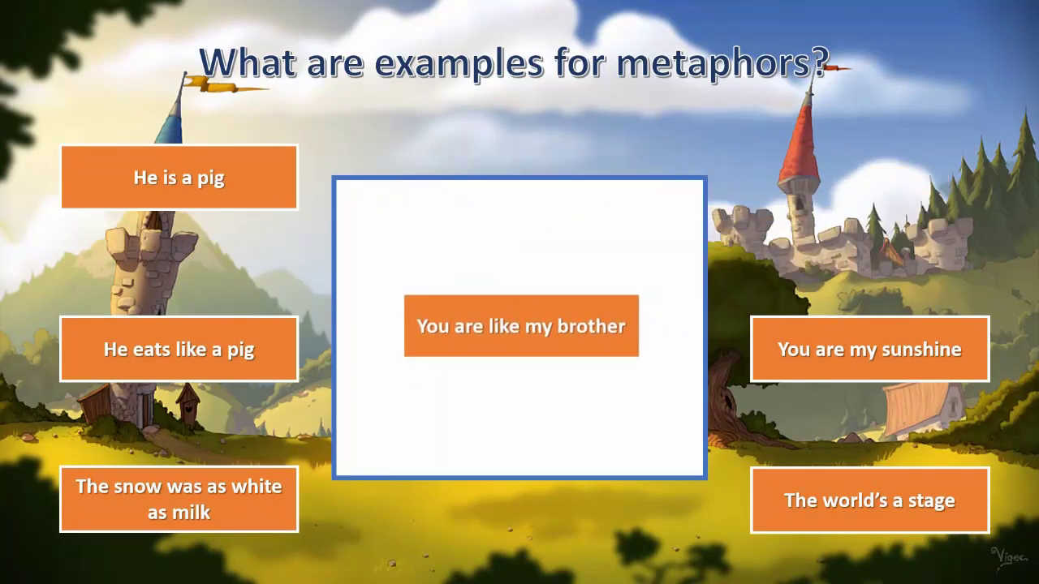
pyautogui.press('Escape')
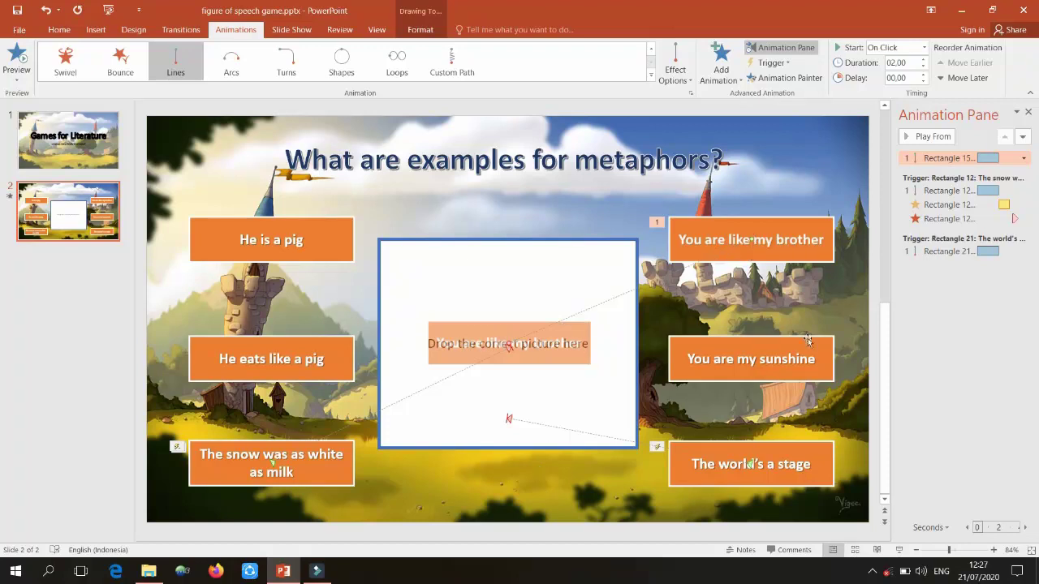
pyautogui.click(899, 551)
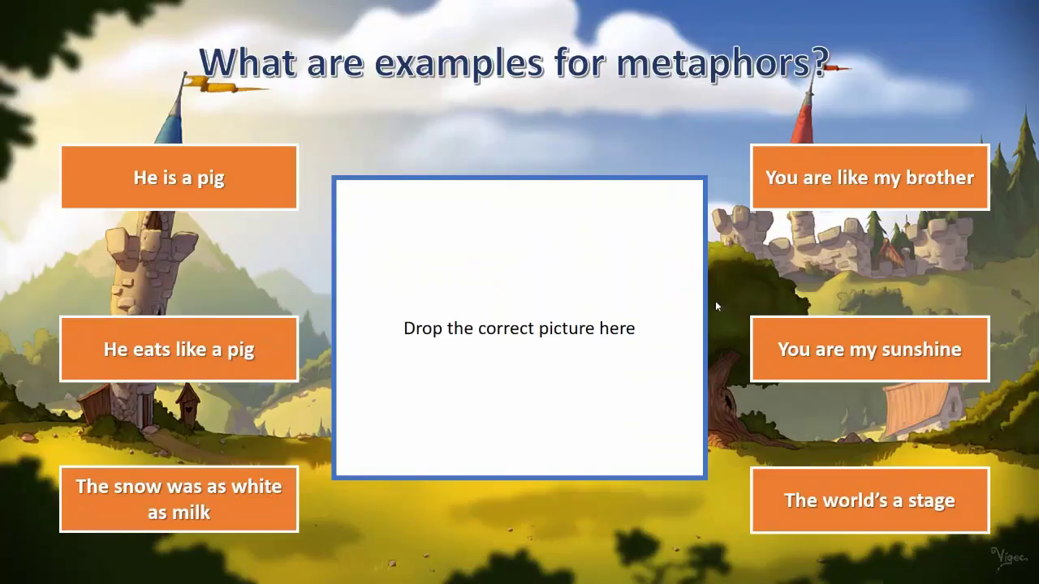
pyautogui.click(704, 124)
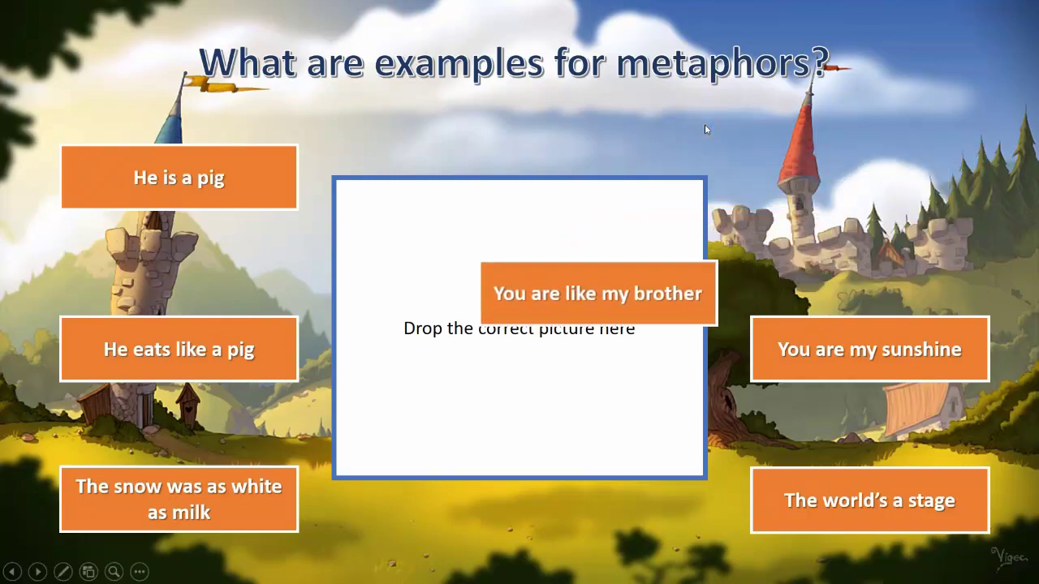
pyautogui.press('Escape')
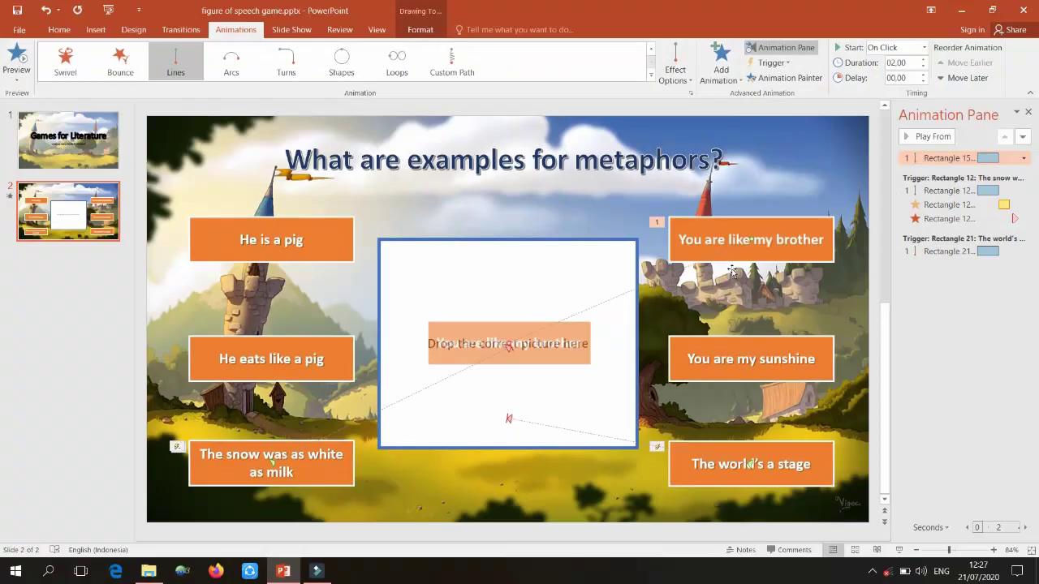
# Step: Set the box's animation trigger to On Click of Rectangle 15
pyautogui.click(761, 217)
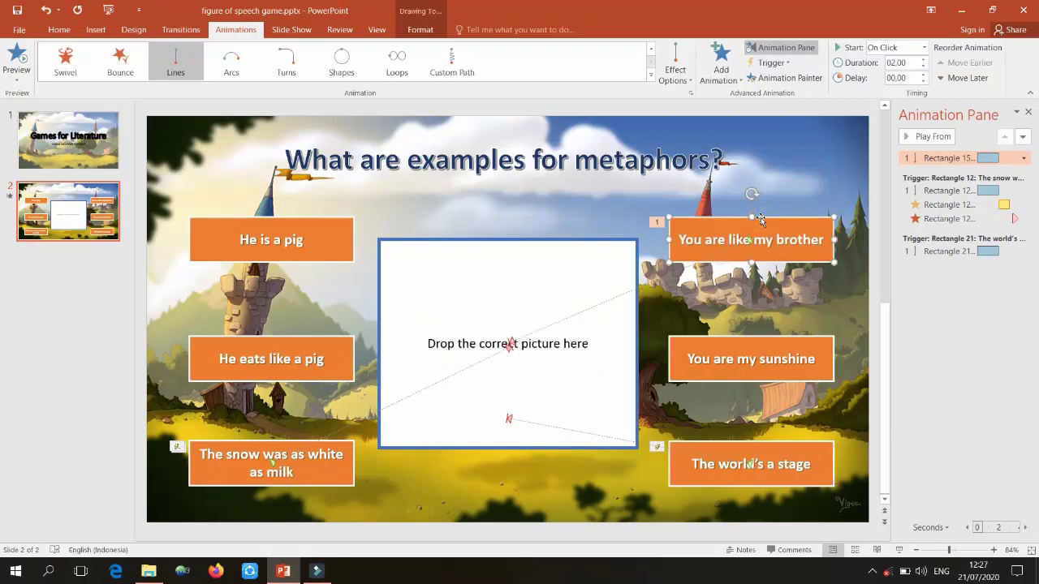
pyautogui.click(786, 63)
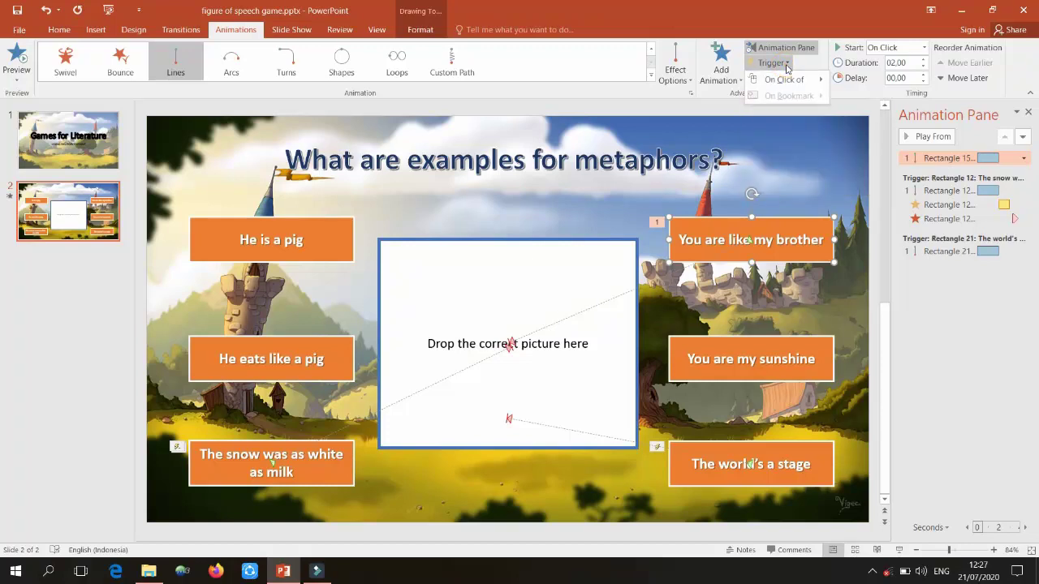
pyautogui.moveTo(806, 83)
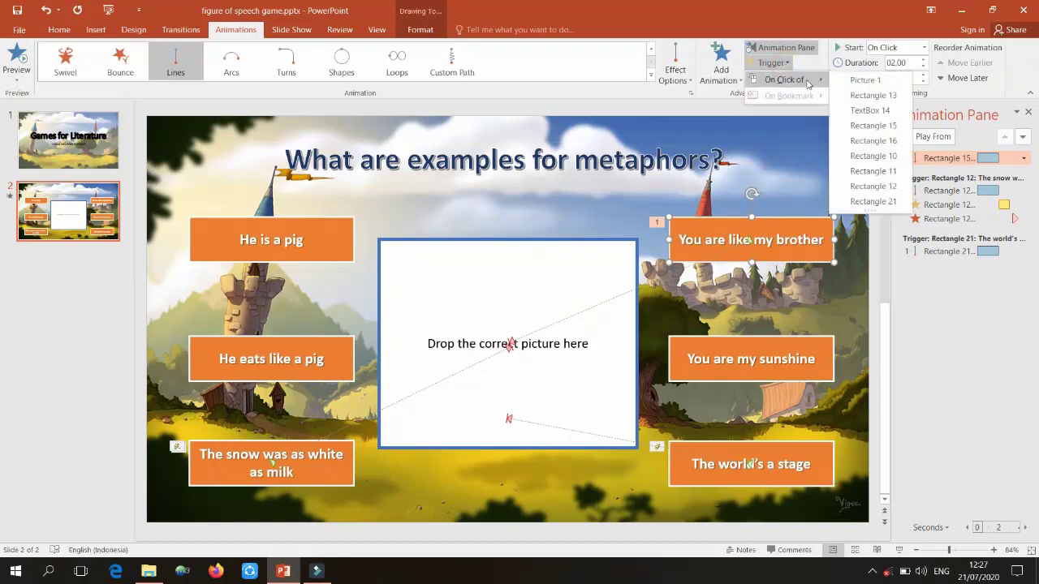
pyautogui.click(873, 126)
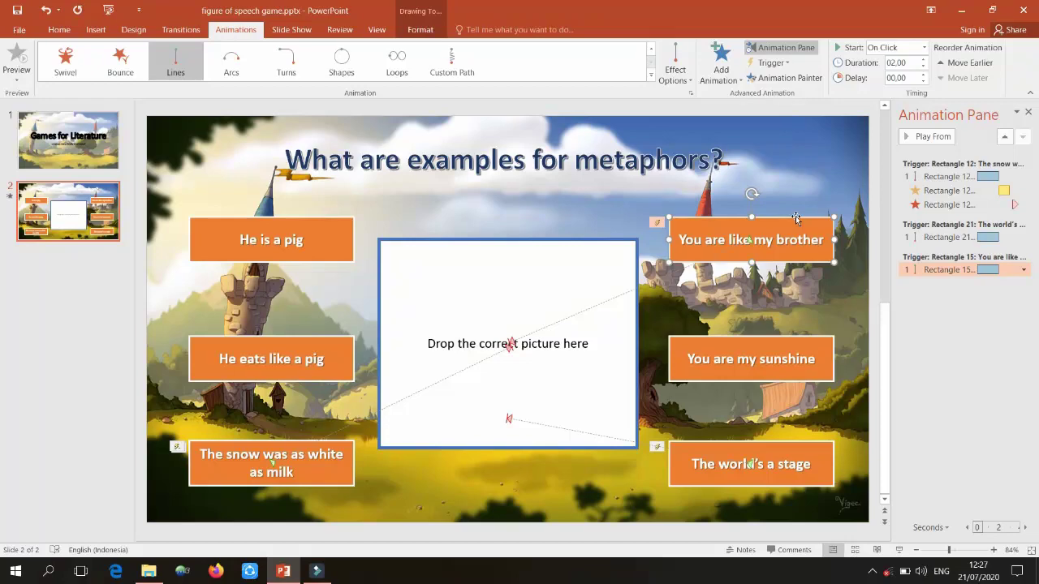
# Step: Test the trigger in a slide show by clicking the answer box, then exit
pyautogui.click(899, 550)
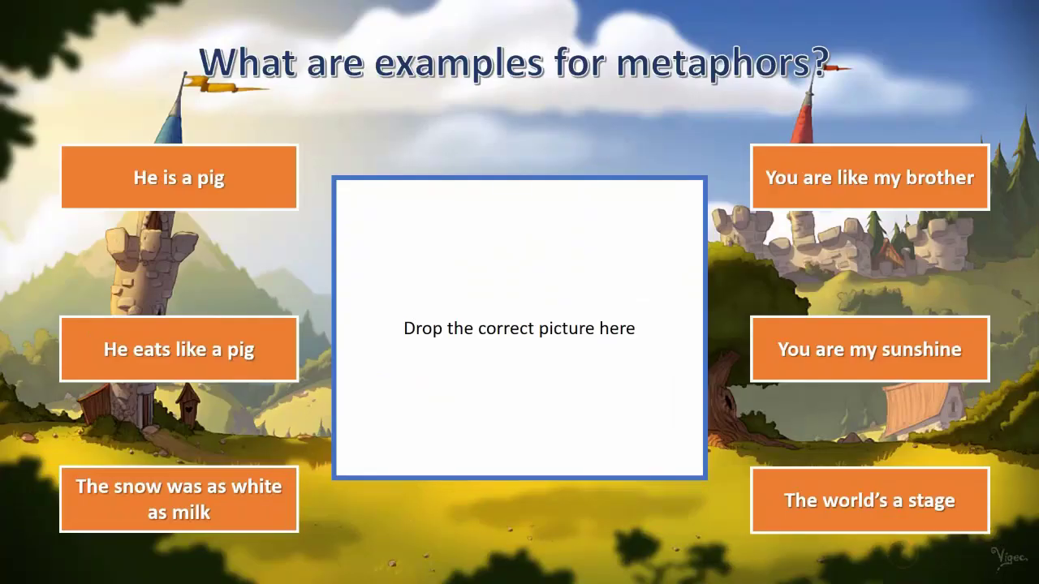
pyautogui.click(800, 172)
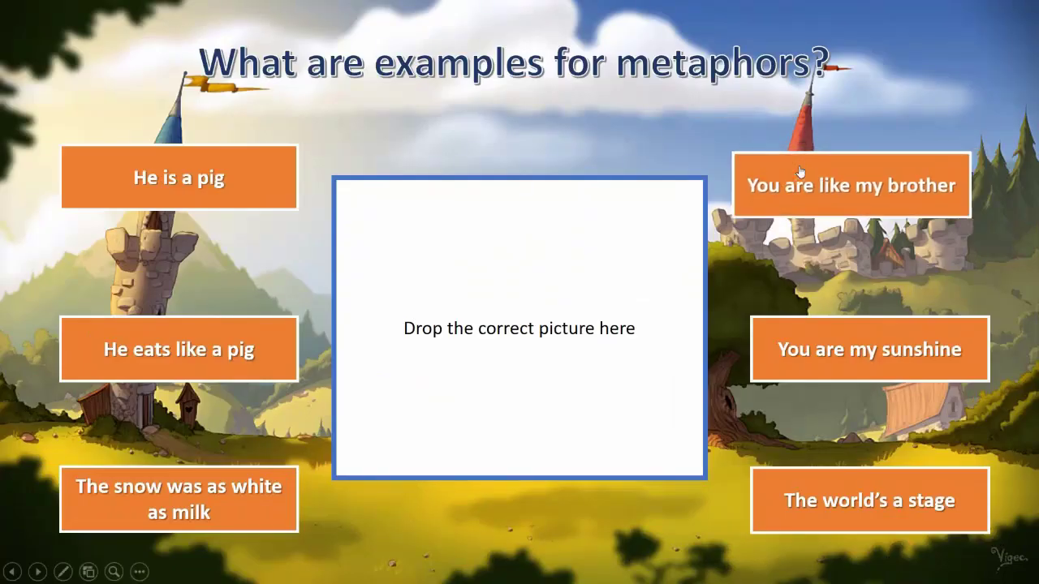
pyautogui.press('Escape')
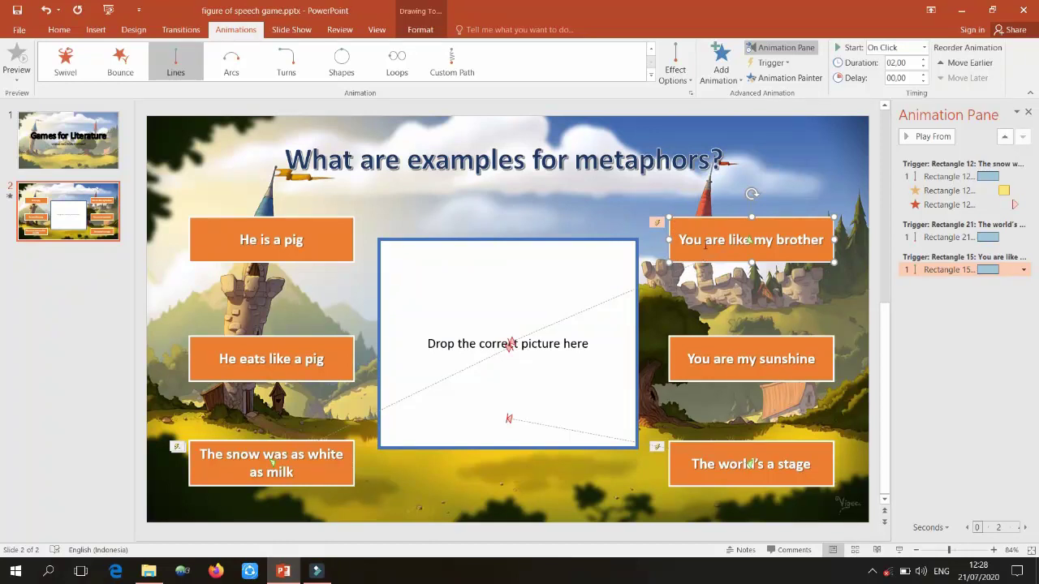
# Step: Add a Fill Color emphasis effect to the 'You are like my brother' box and open its Rectangle 15 entry's dropdown
pyautogui.click(720, 71)
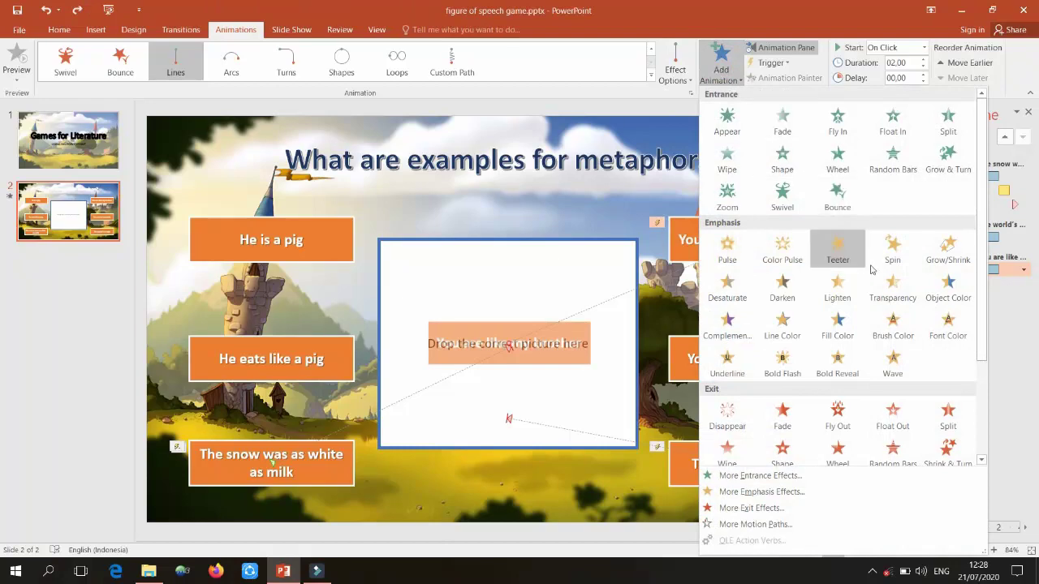
pyautogui.click(837, 329)
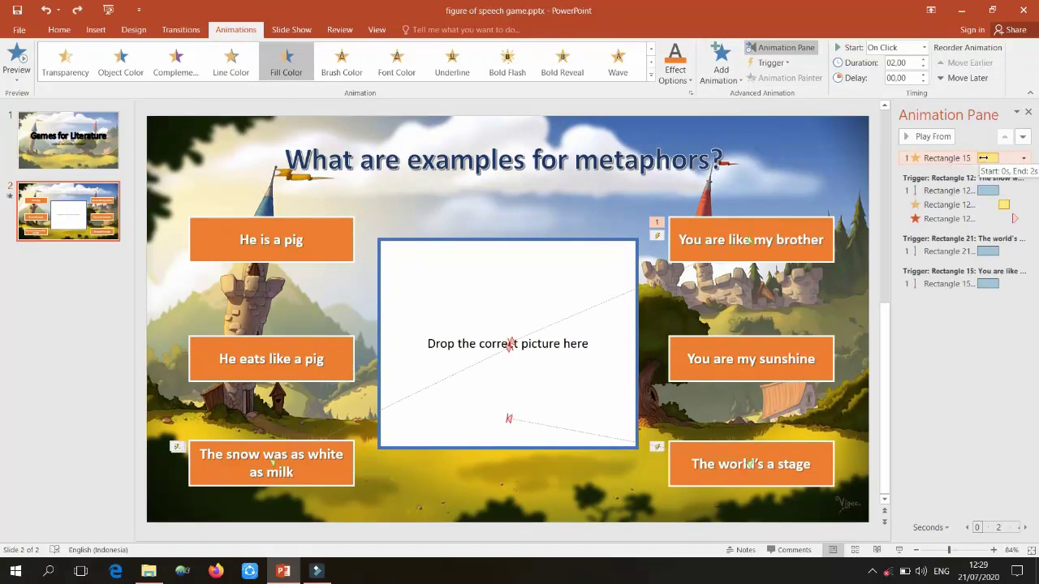
pyautogui.moveTo(989, 158); pyautogui.dragTo(990, 157)
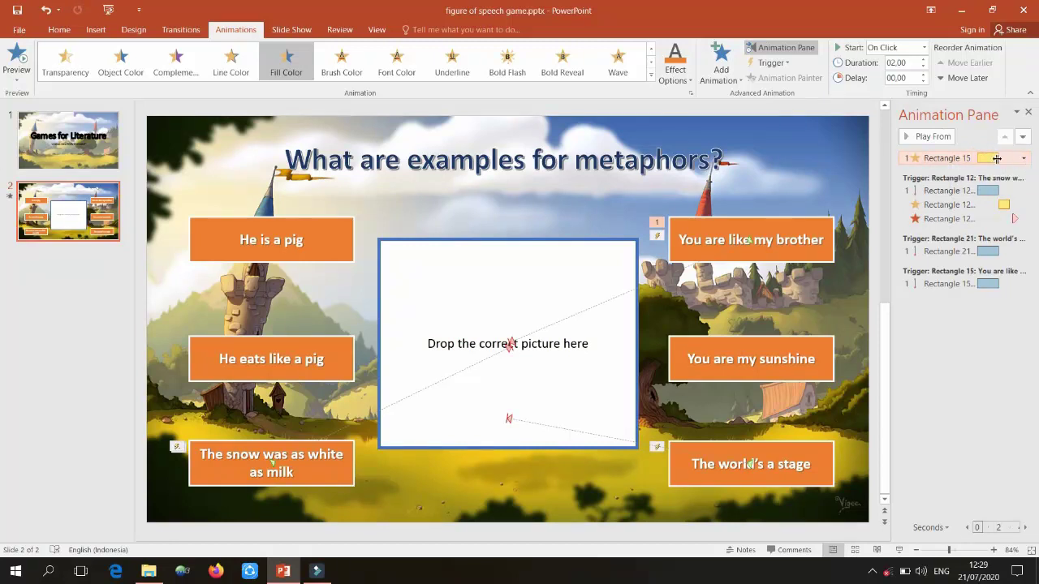
pyautogui.click(992, 158)
pyautogui.click(1023, 157)
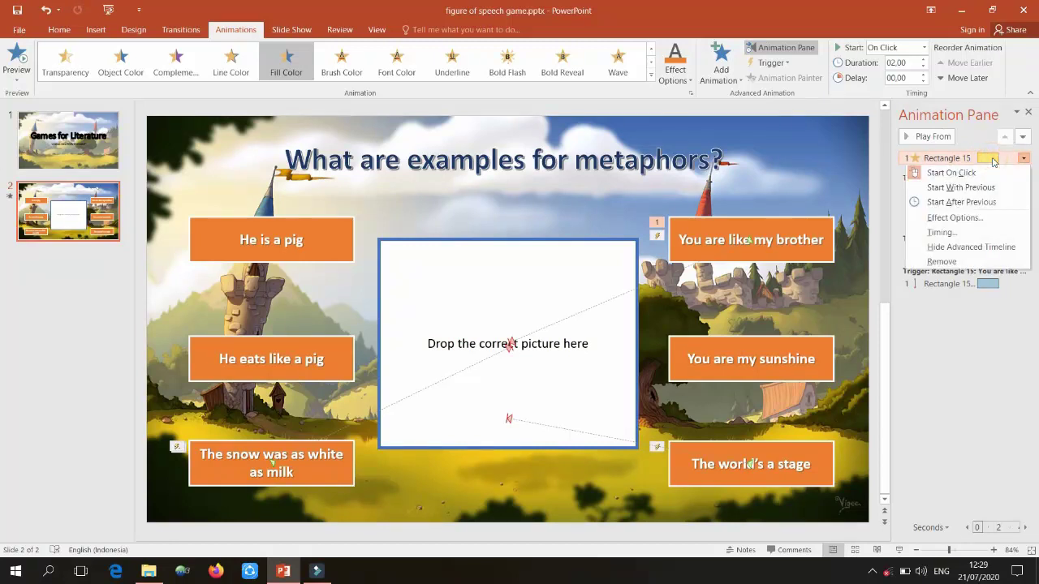
# Step: Set the Fill Color effect's fill colour to red in Effect Options
pyautogui.click(968, 221)
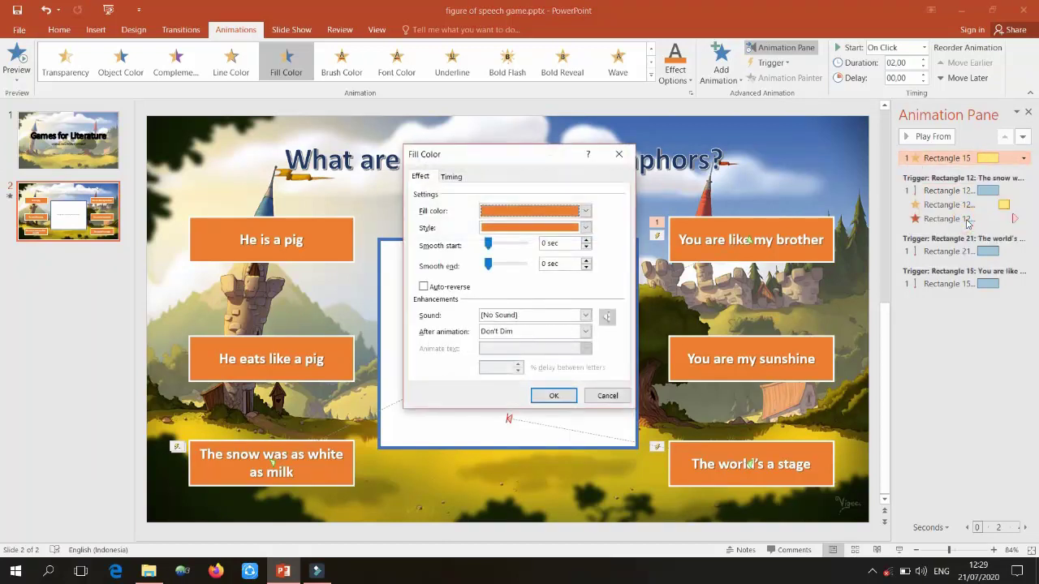
pyautogui.click(586, 211)
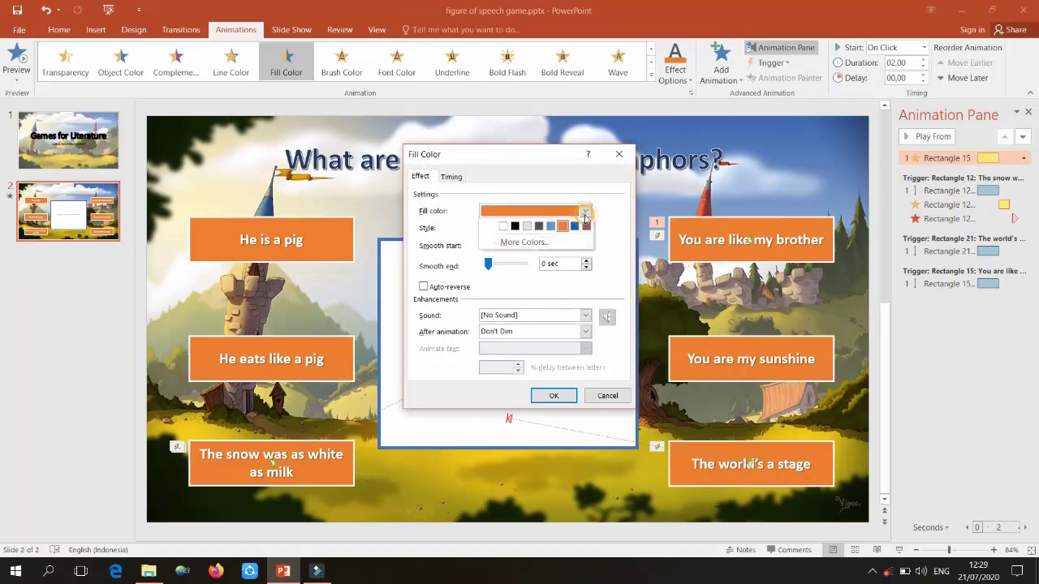
pyautogui.click(539, 243)
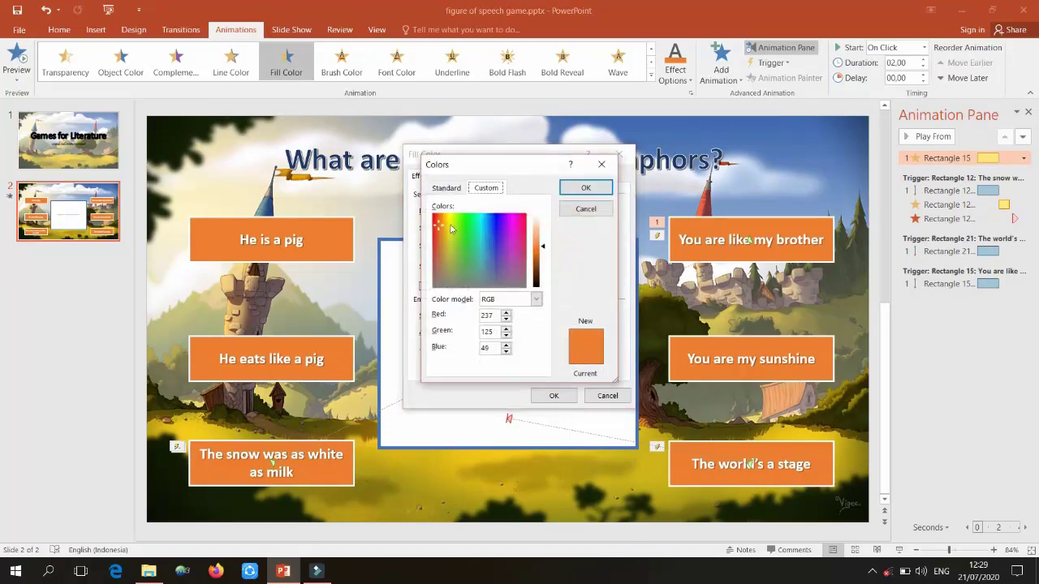
pyautogui.click(441, 187)
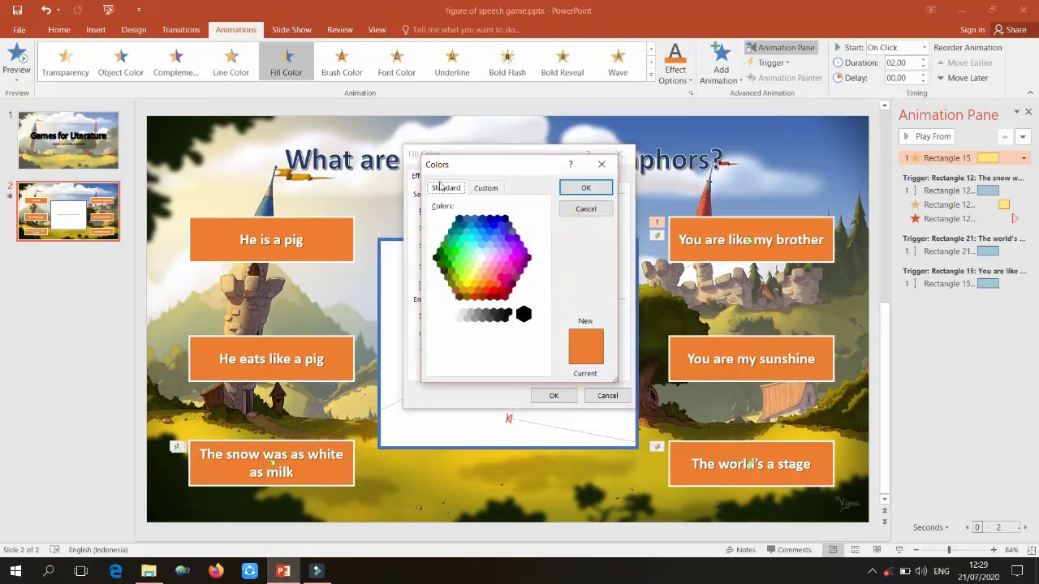
pyautogui.click(493, 290)
pyautogui.click(586, 190)
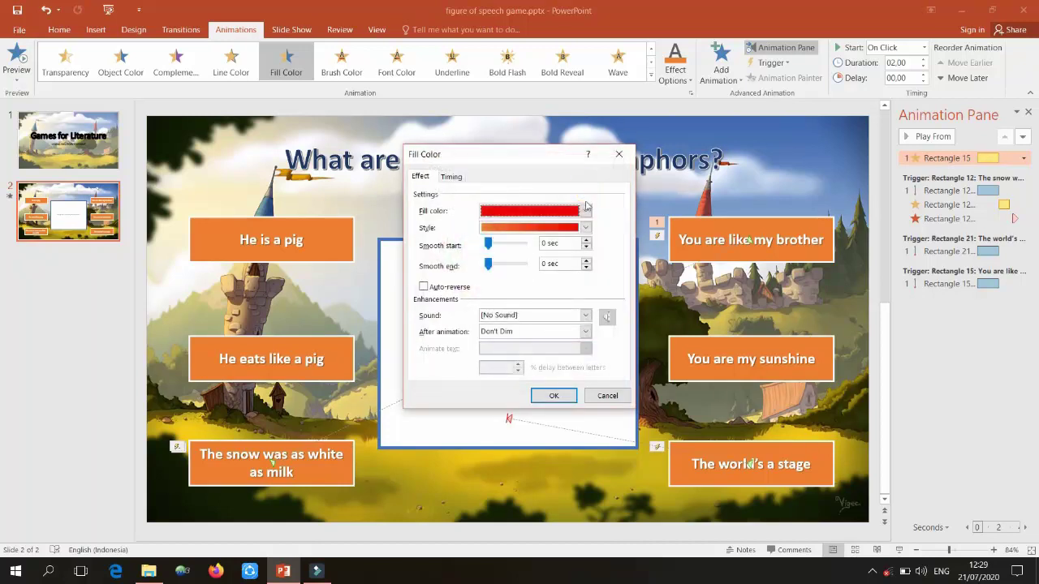
pyautogui.click(554, 397)
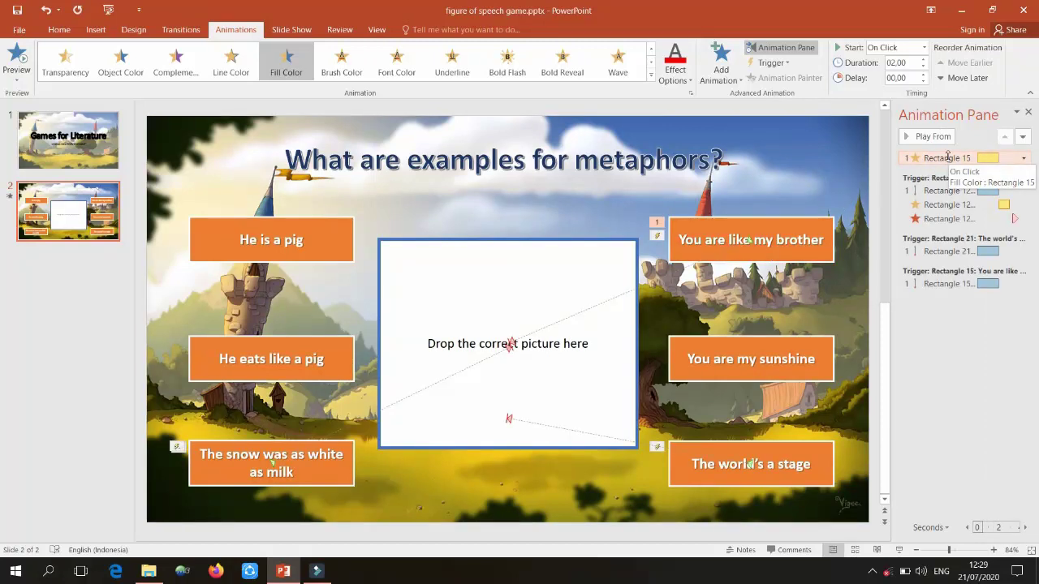
# Step: Move the colour change into the Rectangle 15 trigger group, starting After Previous
pyautogui.moveTo(949, 157); pyautogui.dragTo(957, 298)
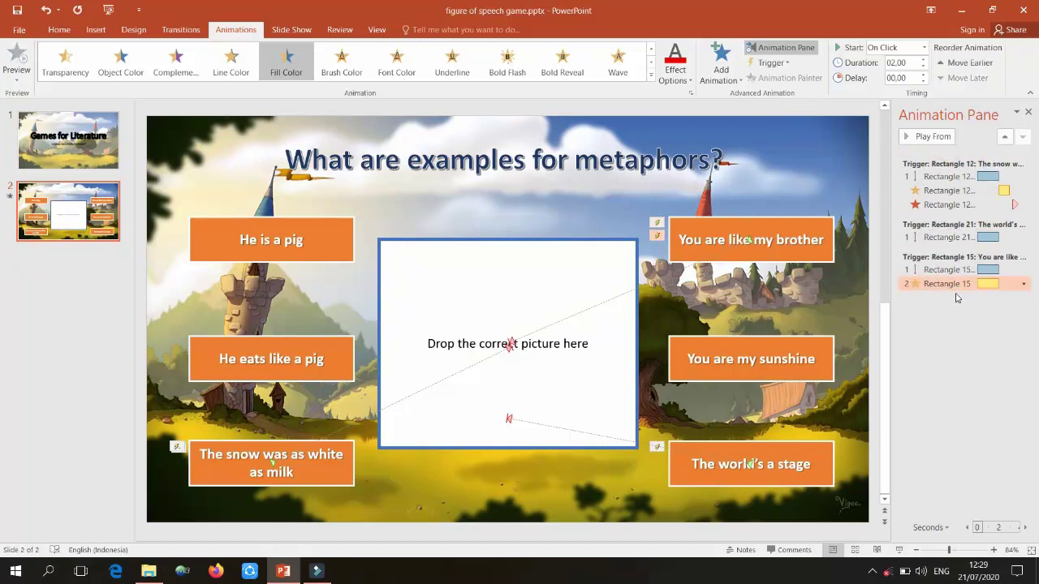
pyautogui.click(925, 49)
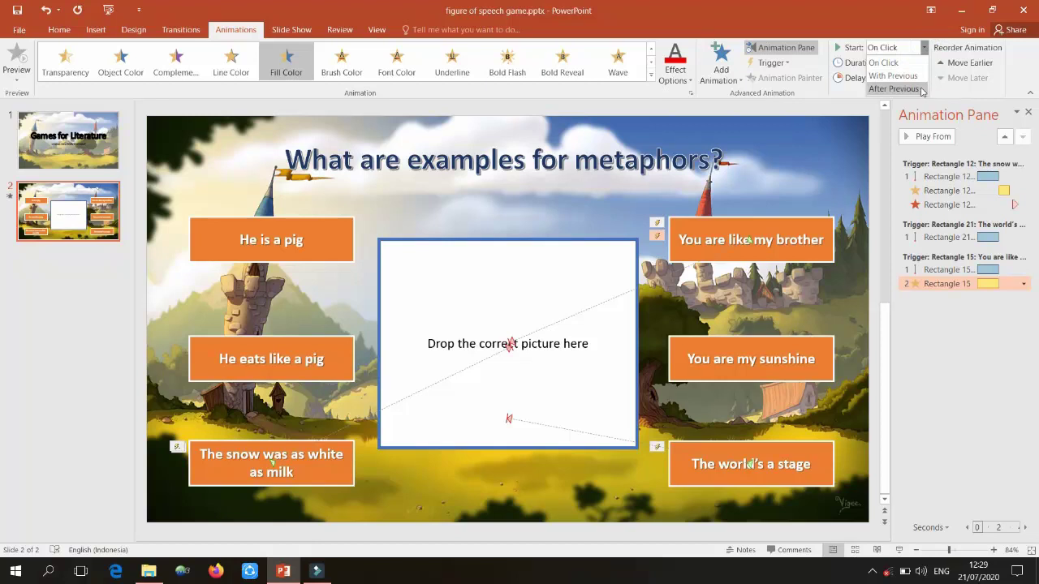
pyautogui.click(896, 88)
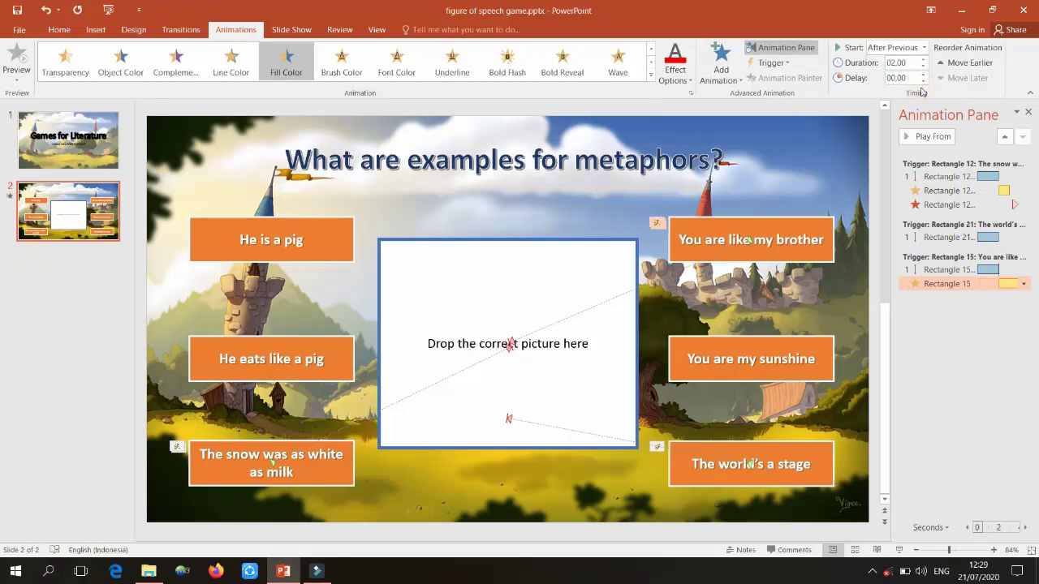